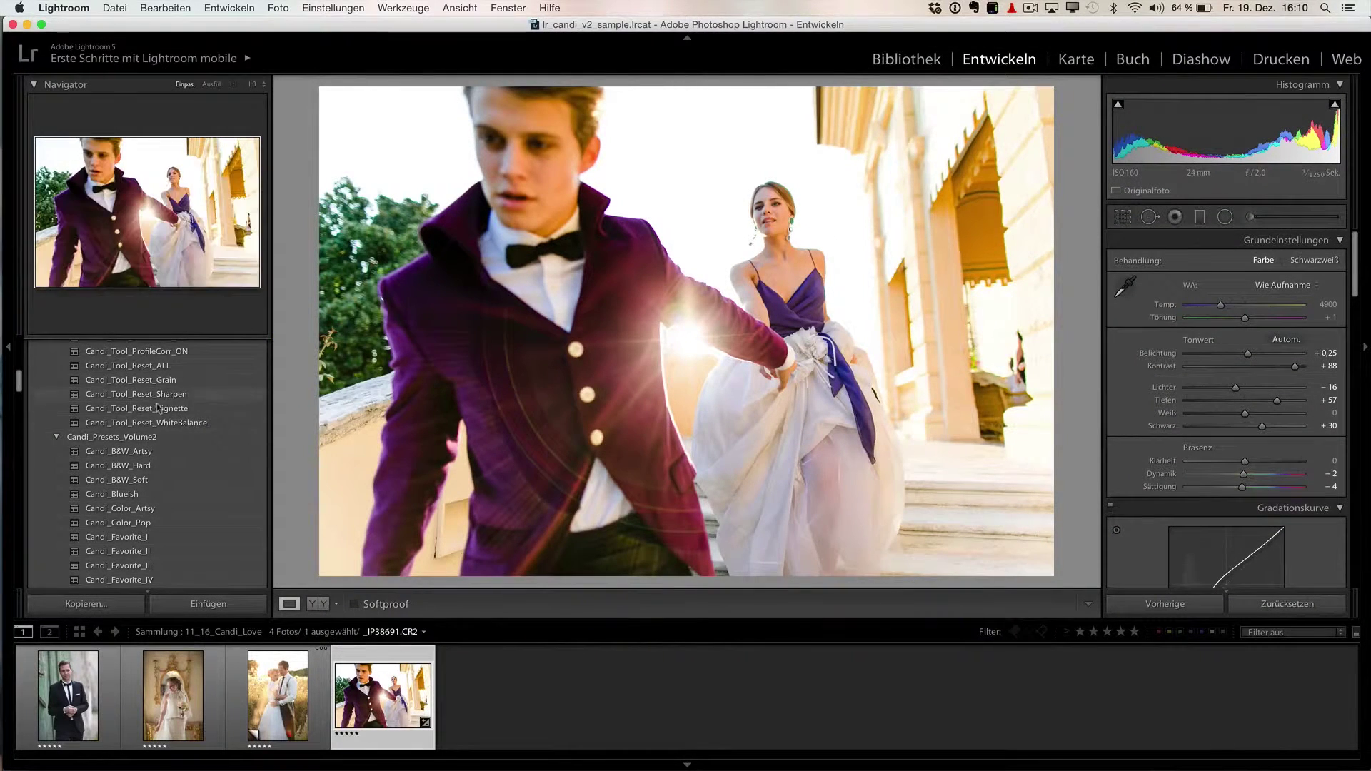
Scroll the Develop module's Presets panel through the Candi_Presets_Volume2 collection
scroll(151, 471, down, 3)
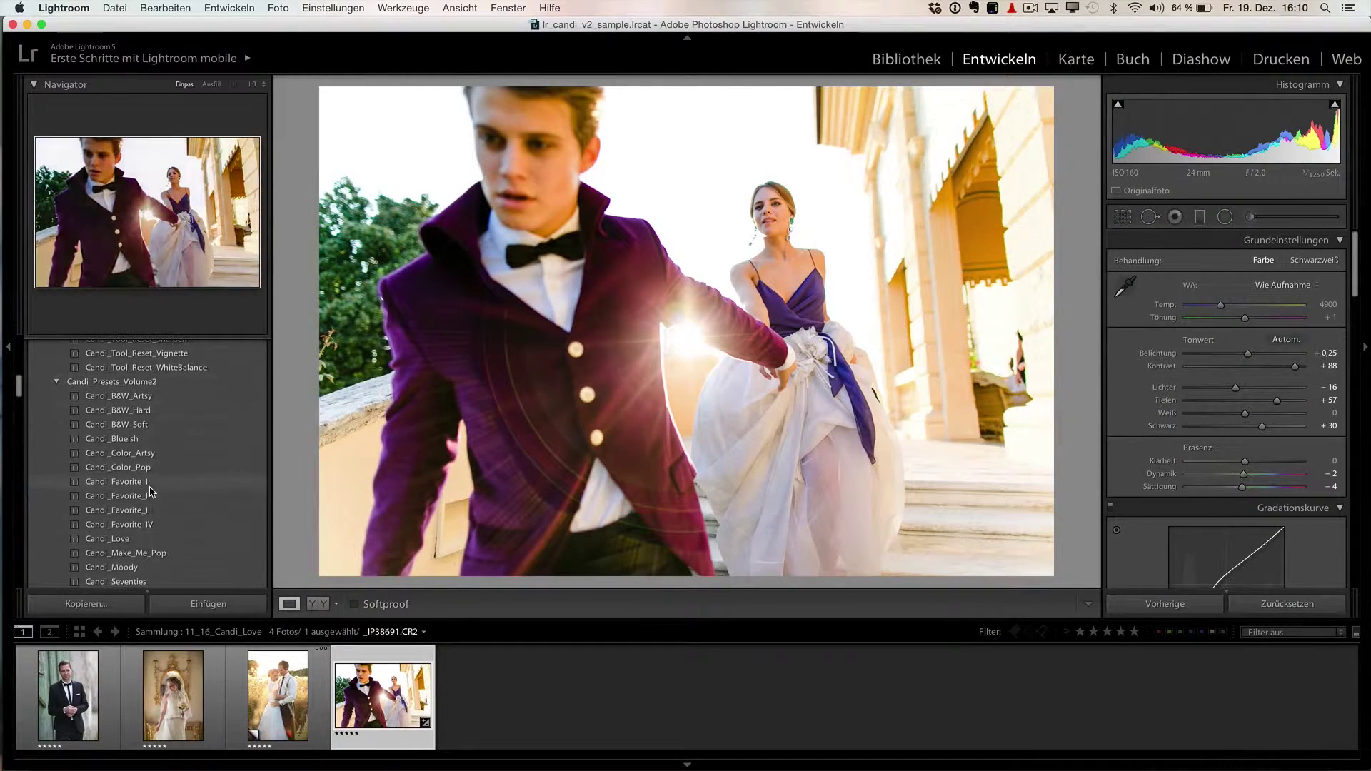
scroll(151, 491, up, 6)
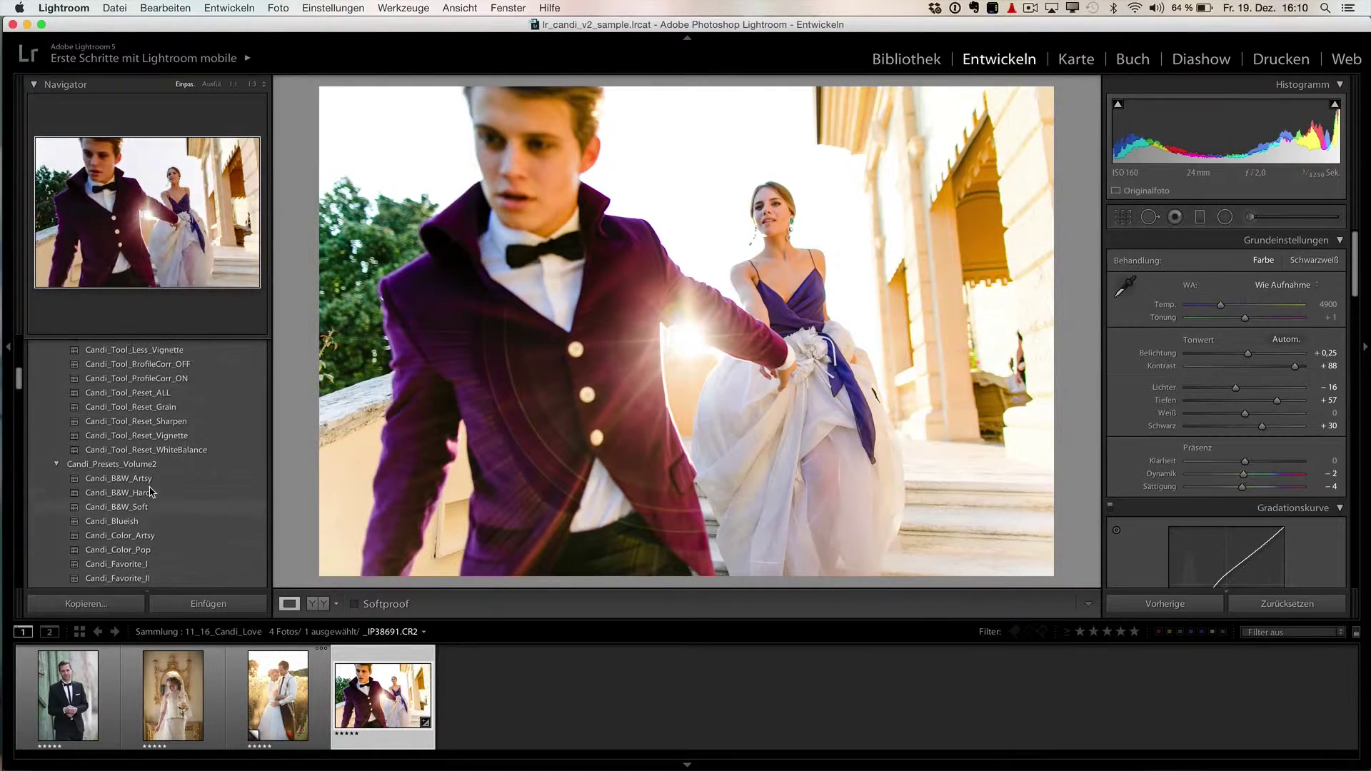
scroll(151, 492, up, 1)
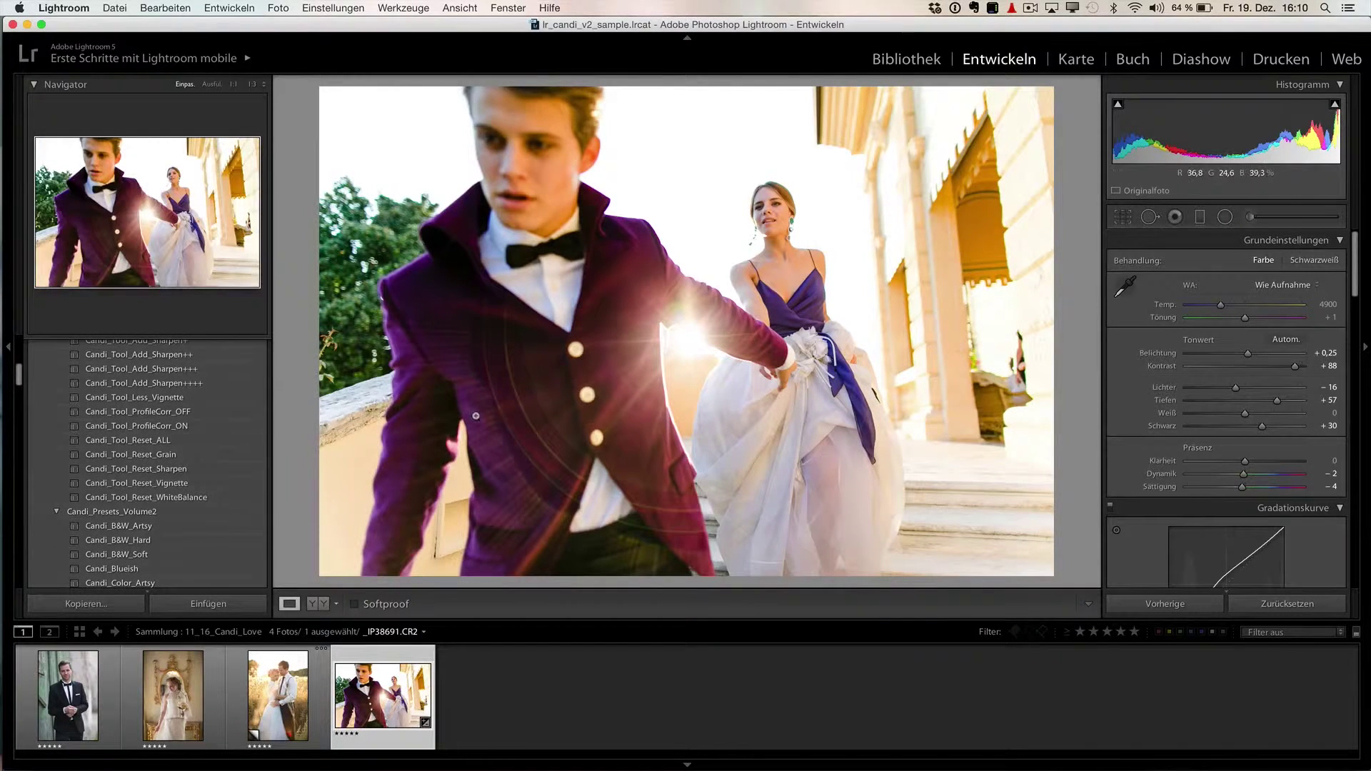
In Finder, select the 16 Candi .xmp presets through Candi_Sunny.xmp and open a new Dropbox tab
key(super+Tab)
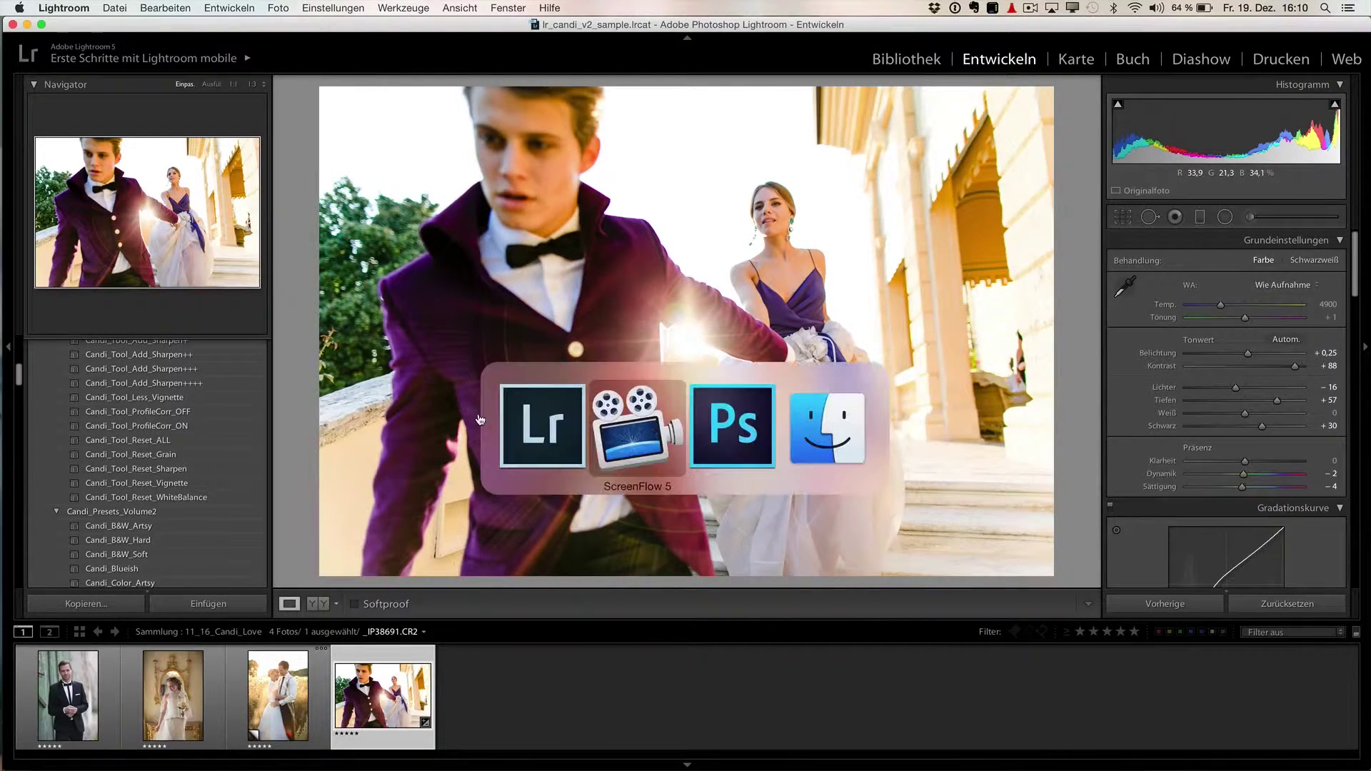
key(super+Tab)
key(super+Tab)
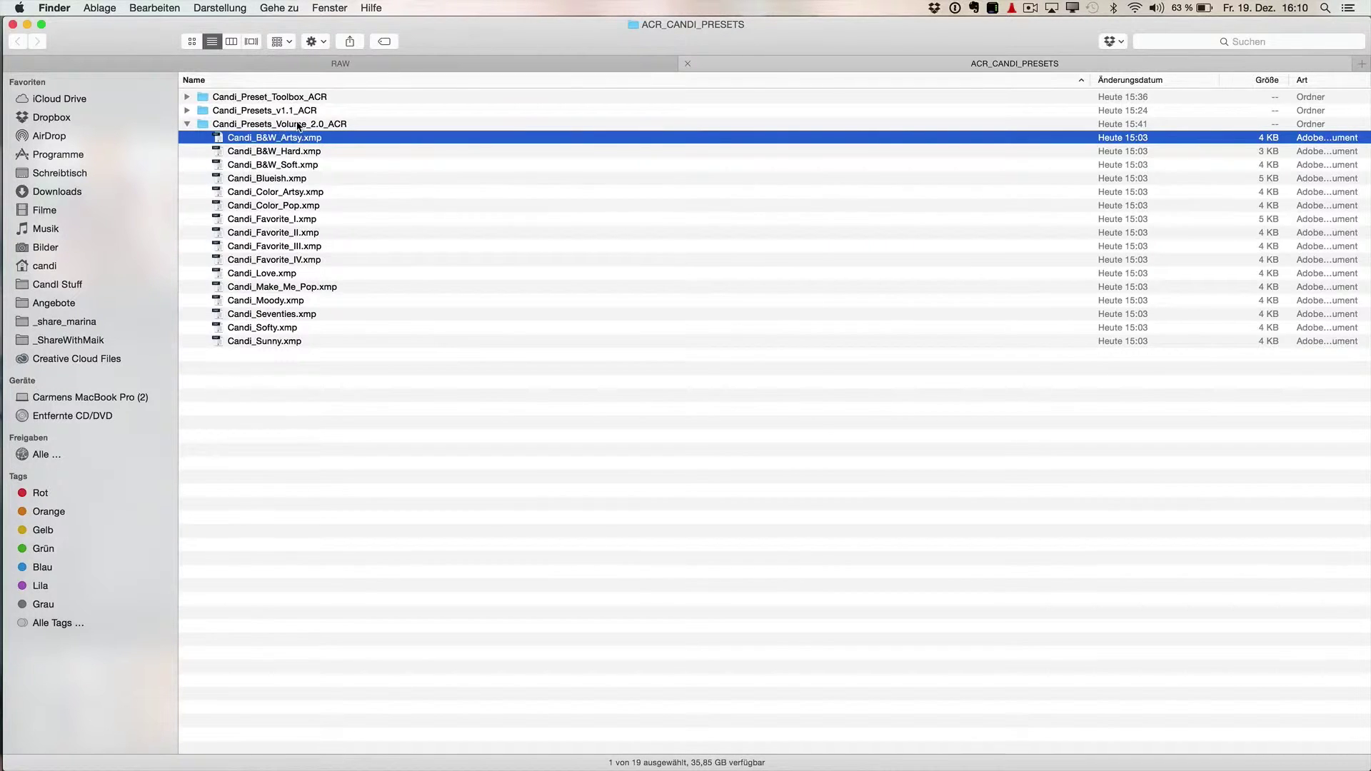
shift+click(275, 342)
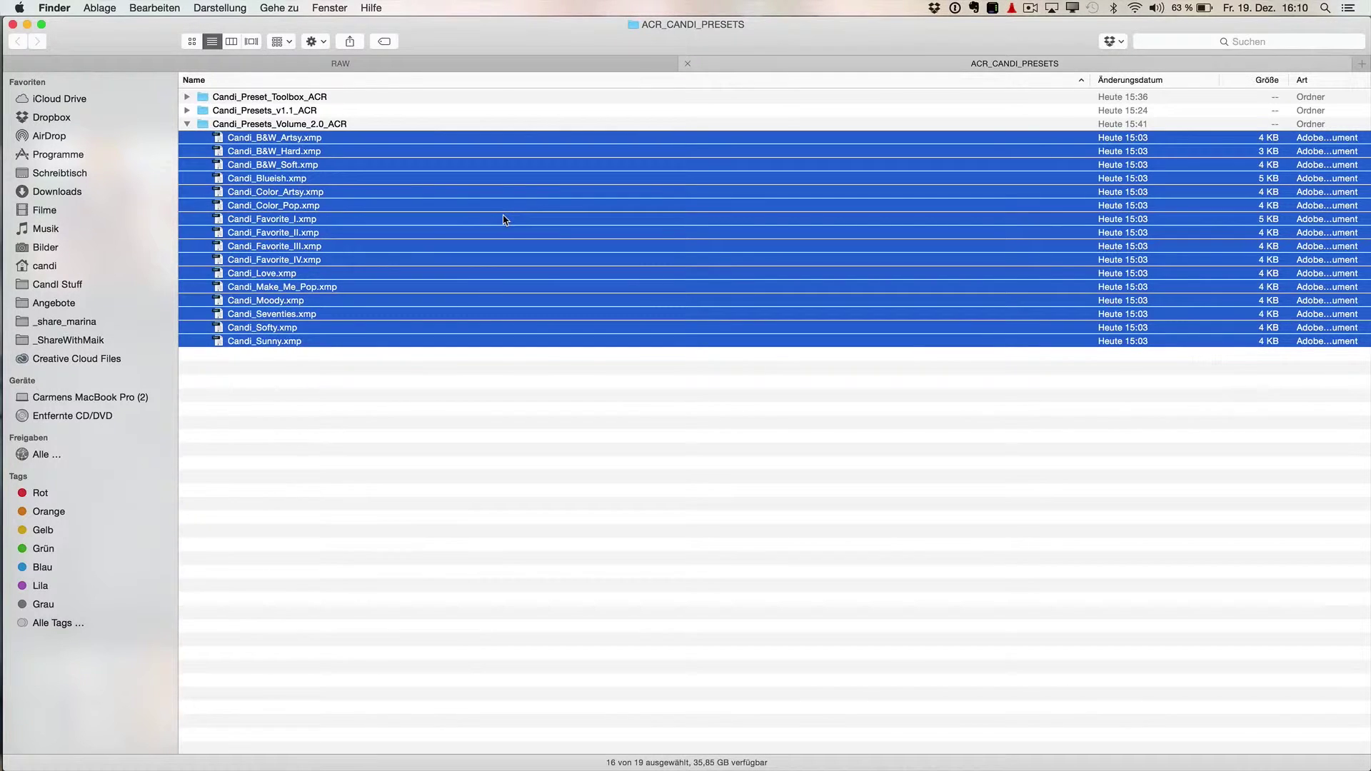
key(super+t)
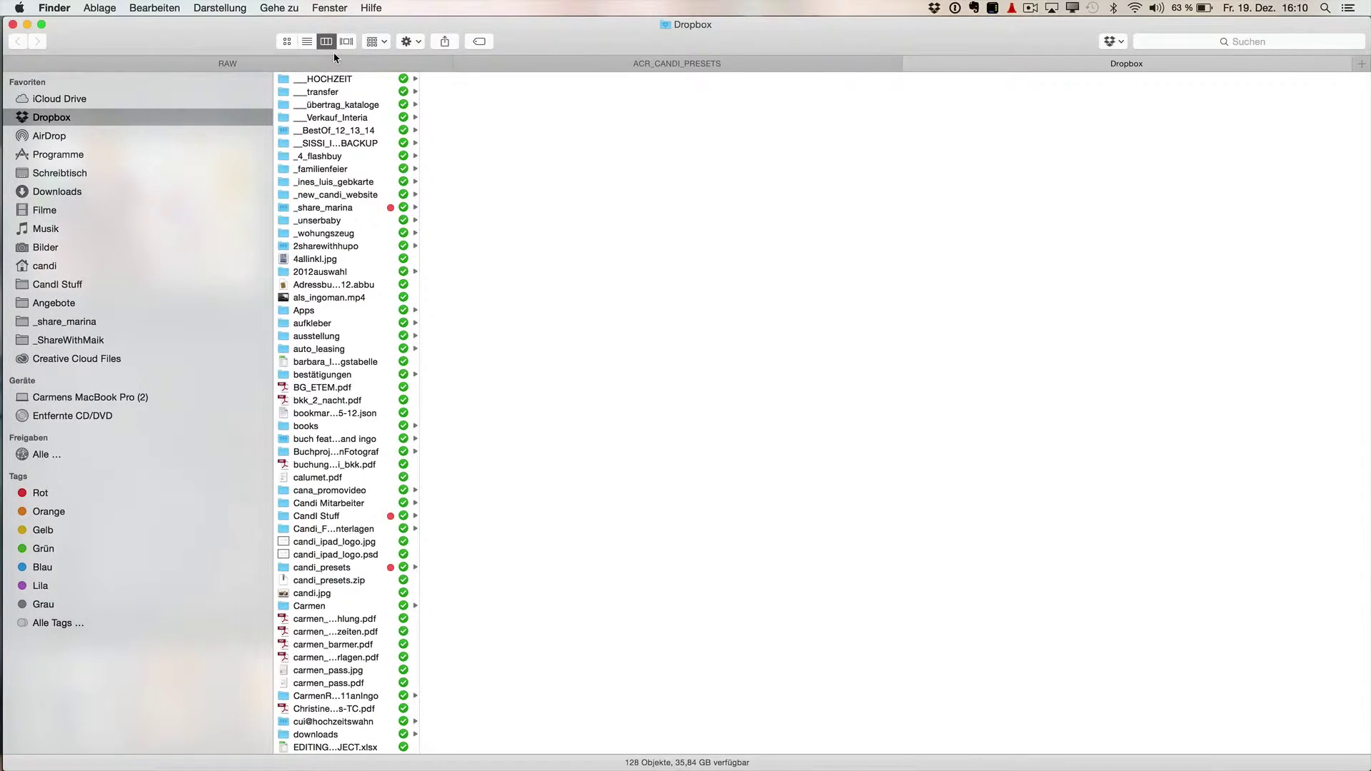
Browse the new tab to Library › Application Support › Adobe › CameraRaw › Settings, containing only Index.dat
click(281, 10)
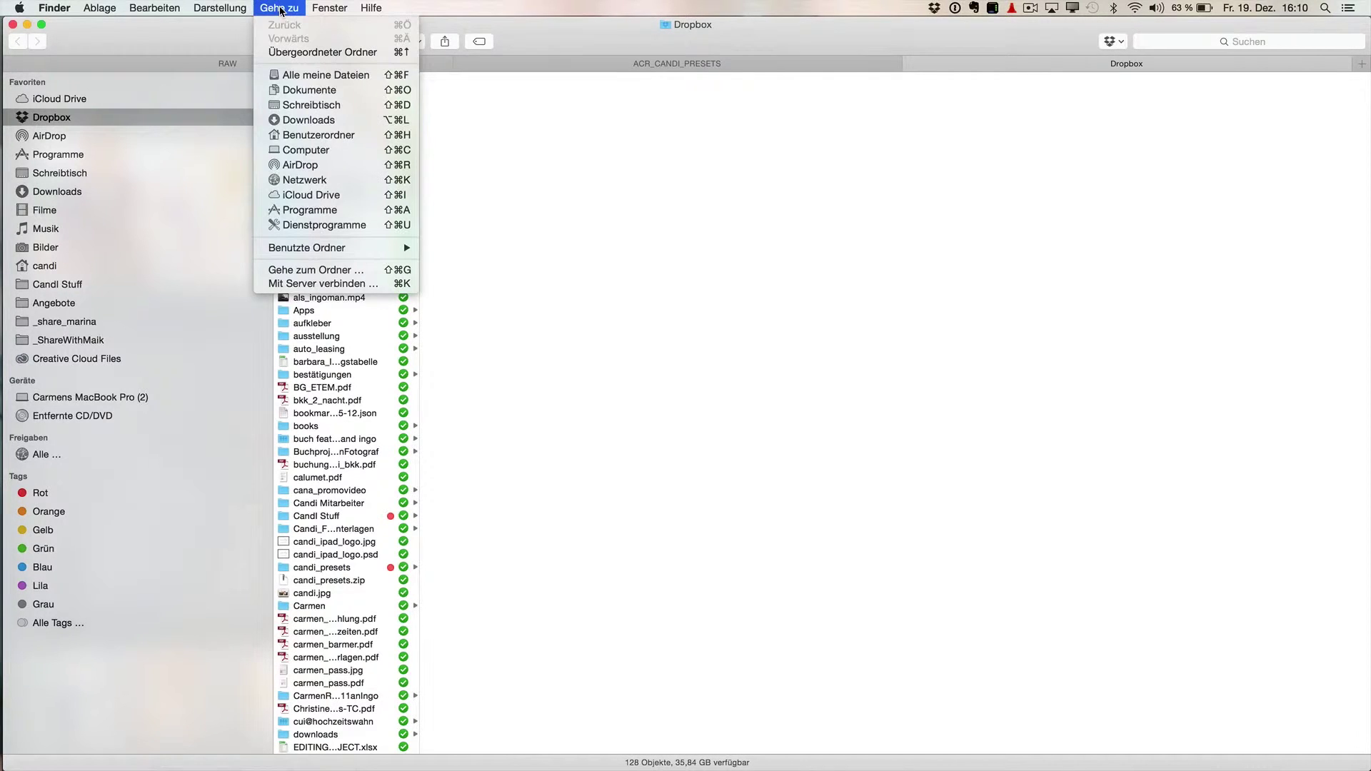
key(alt)
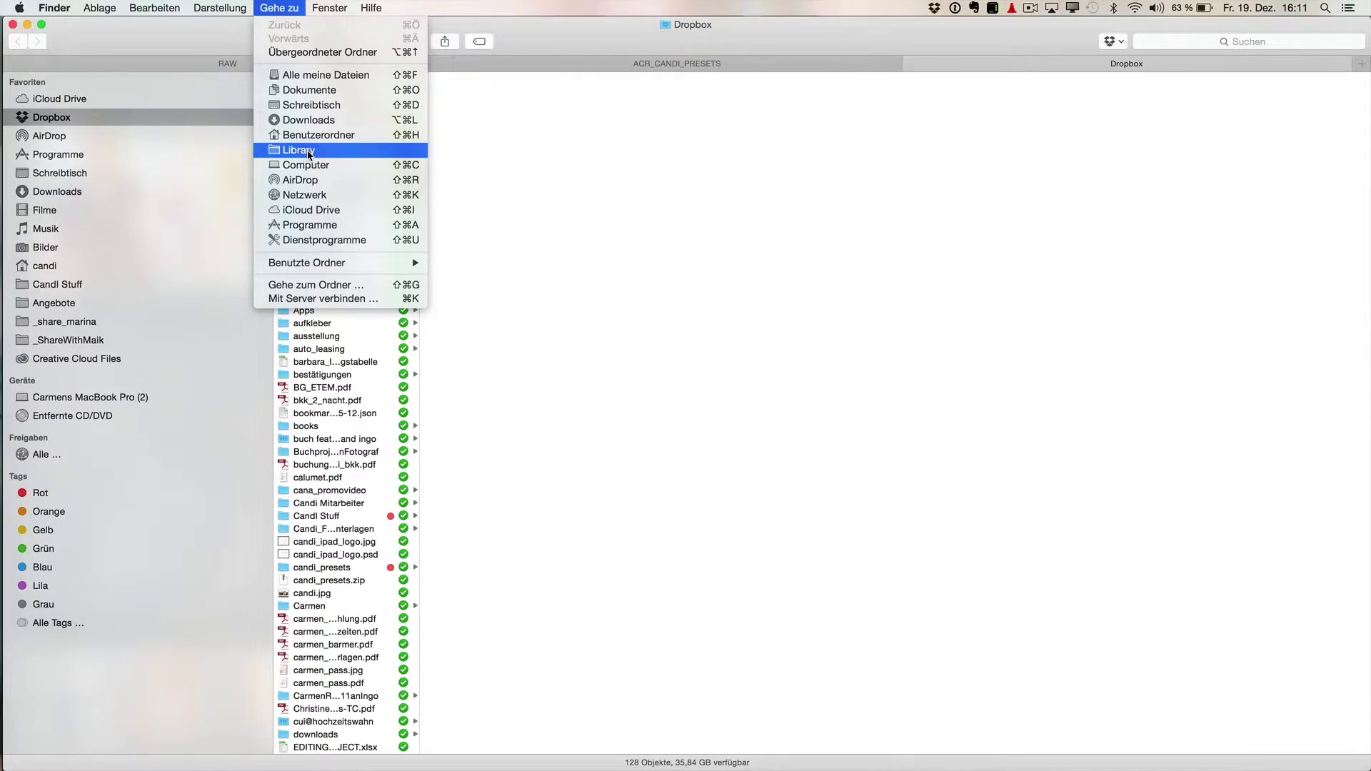
click(309, 151)
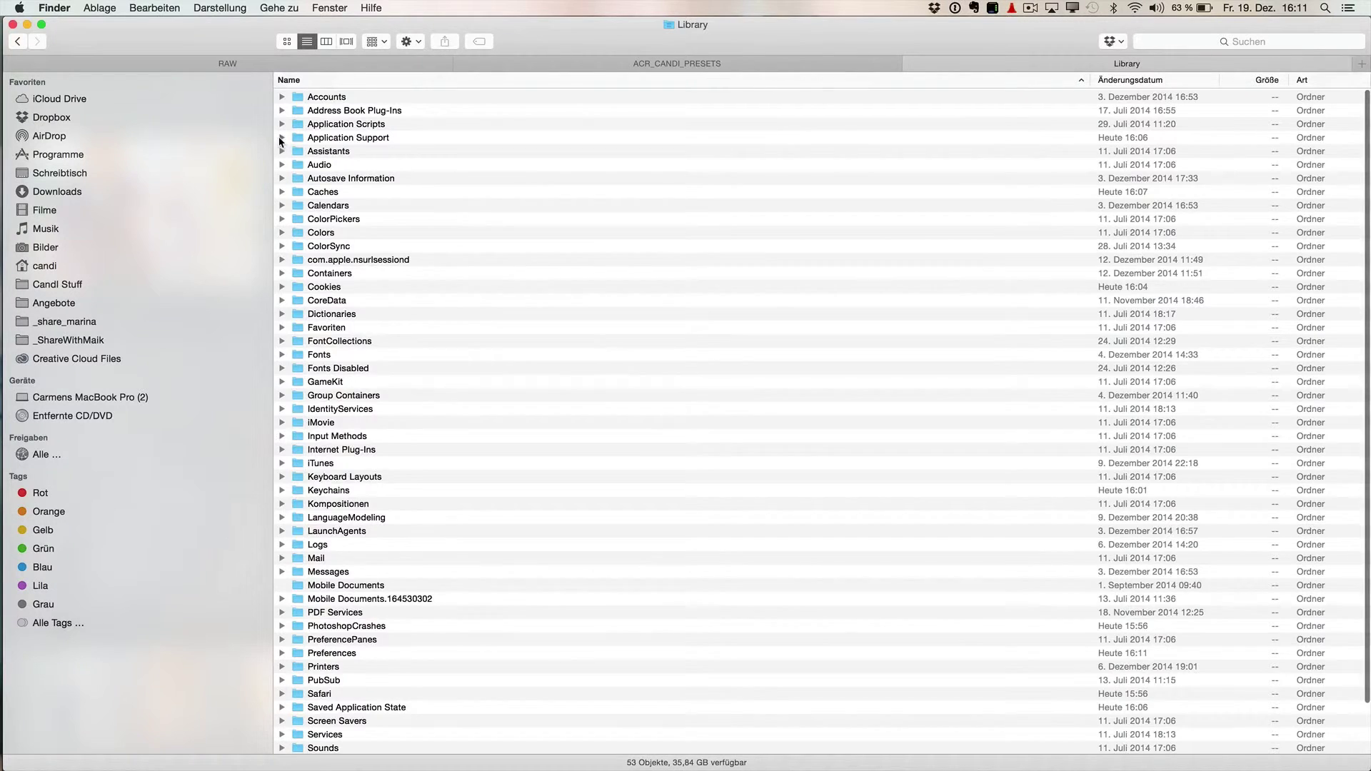
click(281, 138)
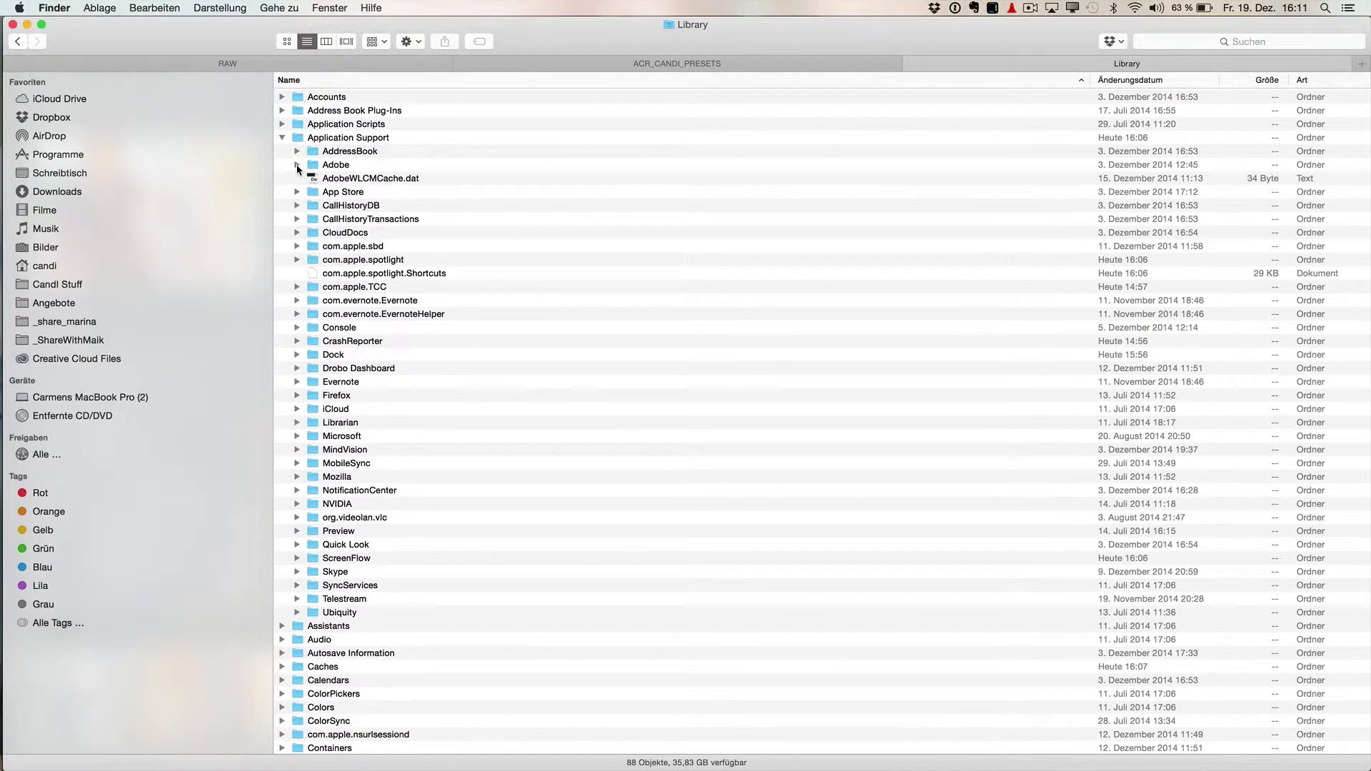
click(297, 165)
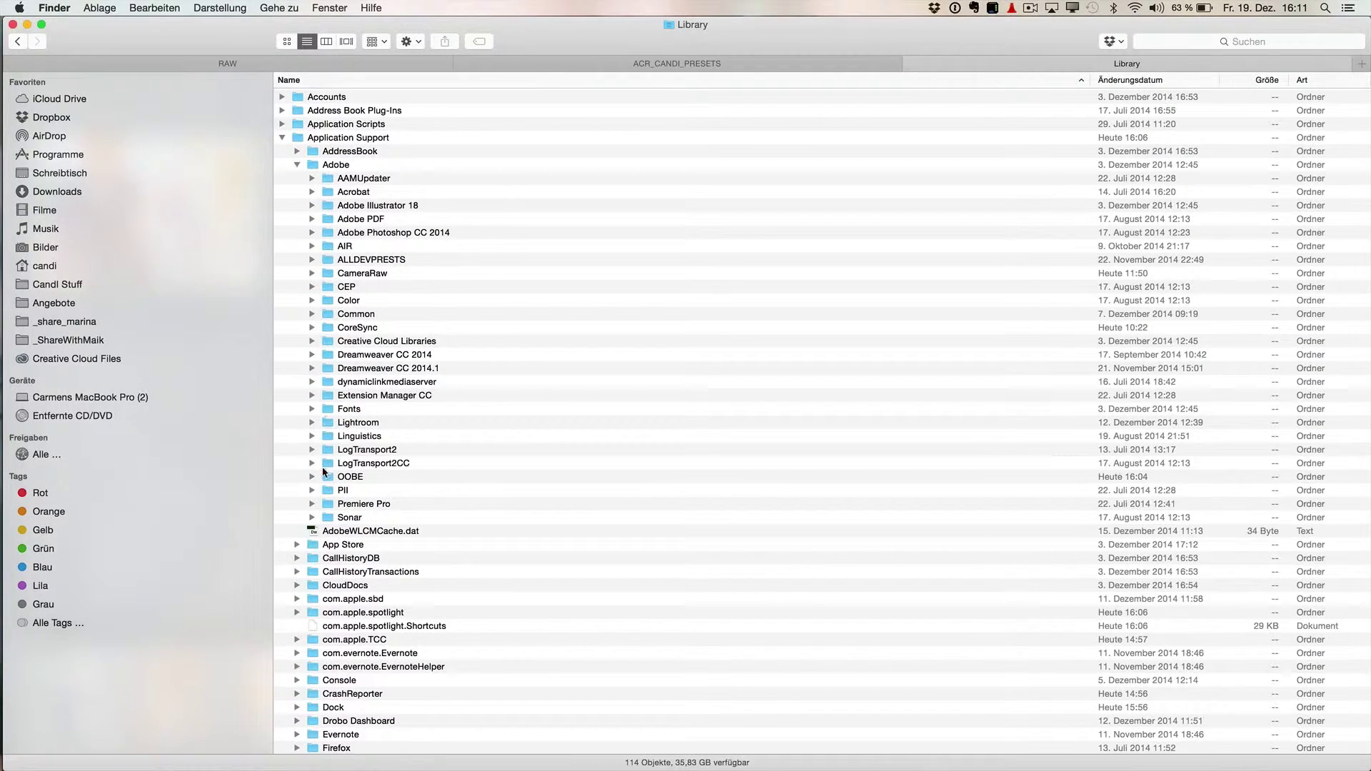
click(312, 273)
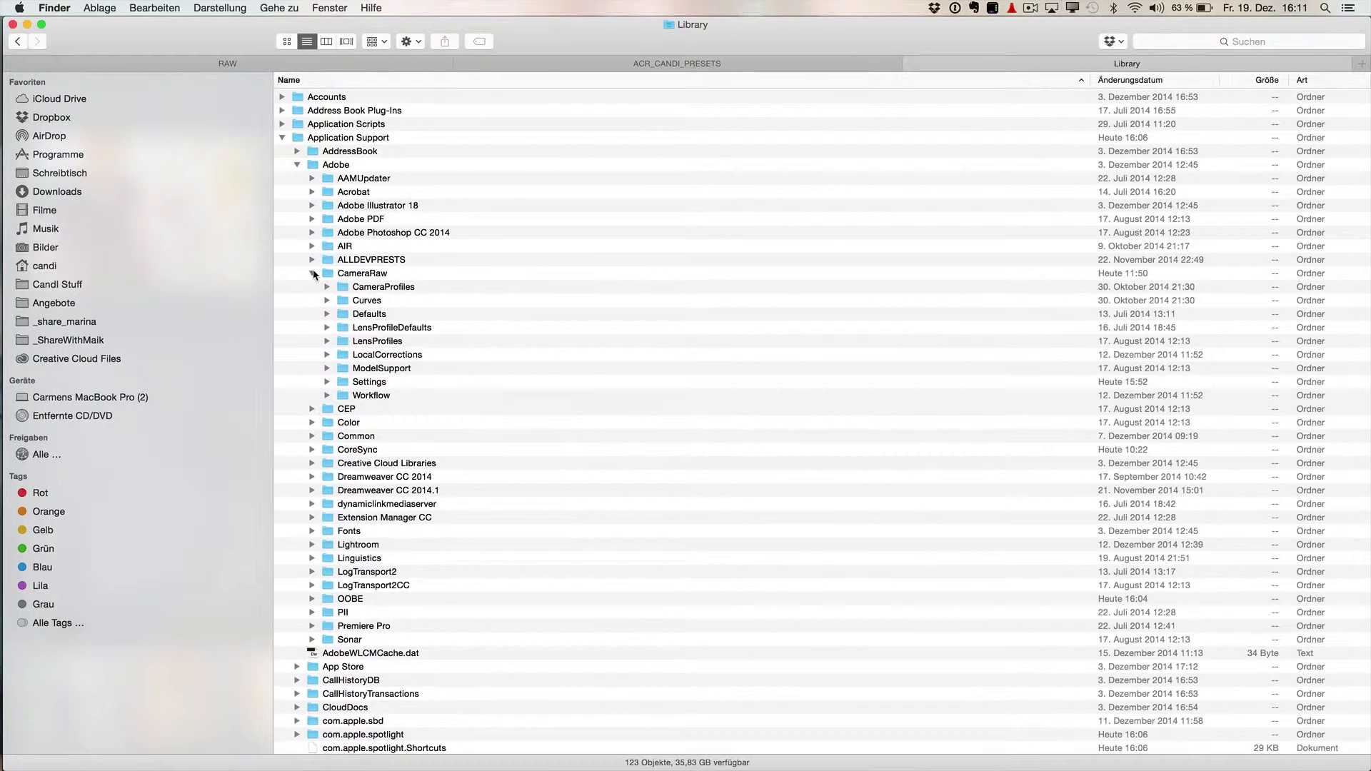
click(327, 381)
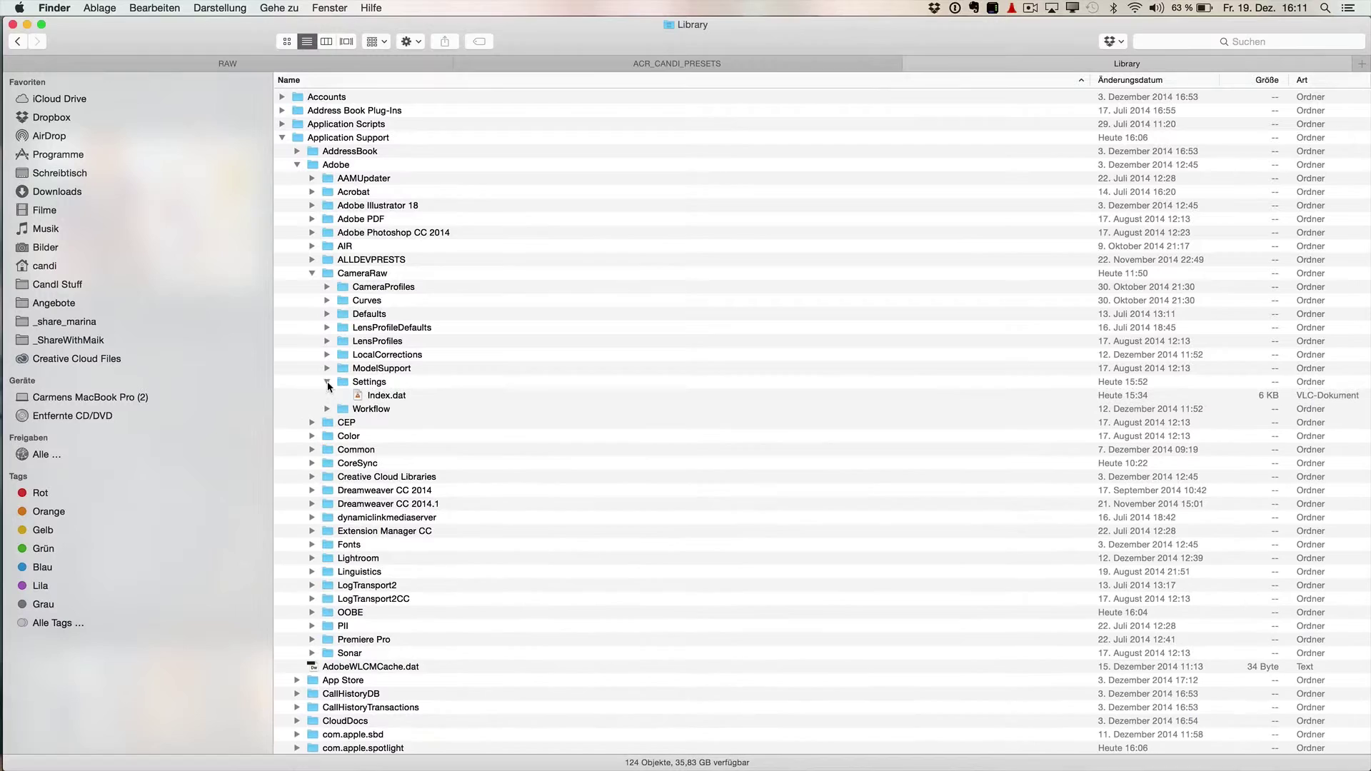
Copy the Candi presets and Candi_Tool_Reset_ALL.xmp into Settings, making 18 items, then expand Candi_Presets_v1.1_ACR
double_click(381, 382)
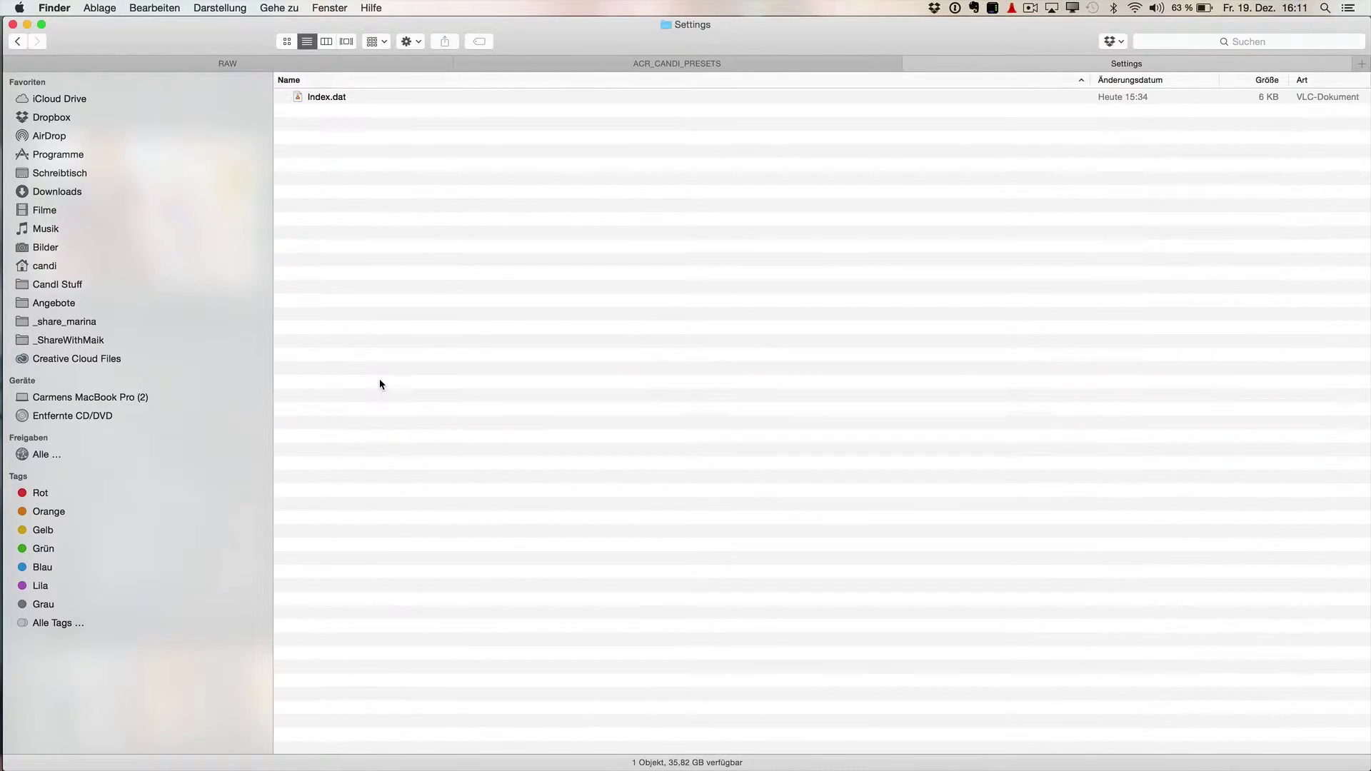
click(620, 66)
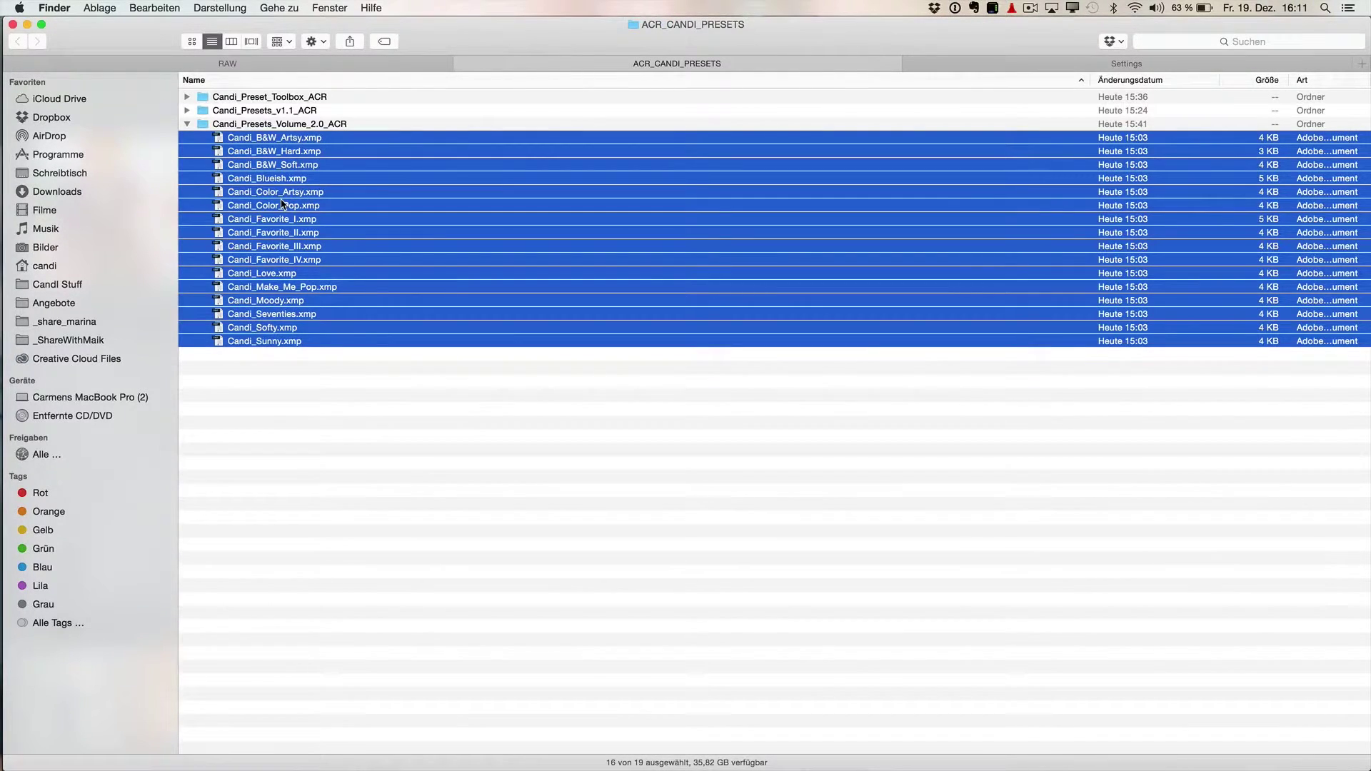
drag(282, 204, 353, 191)
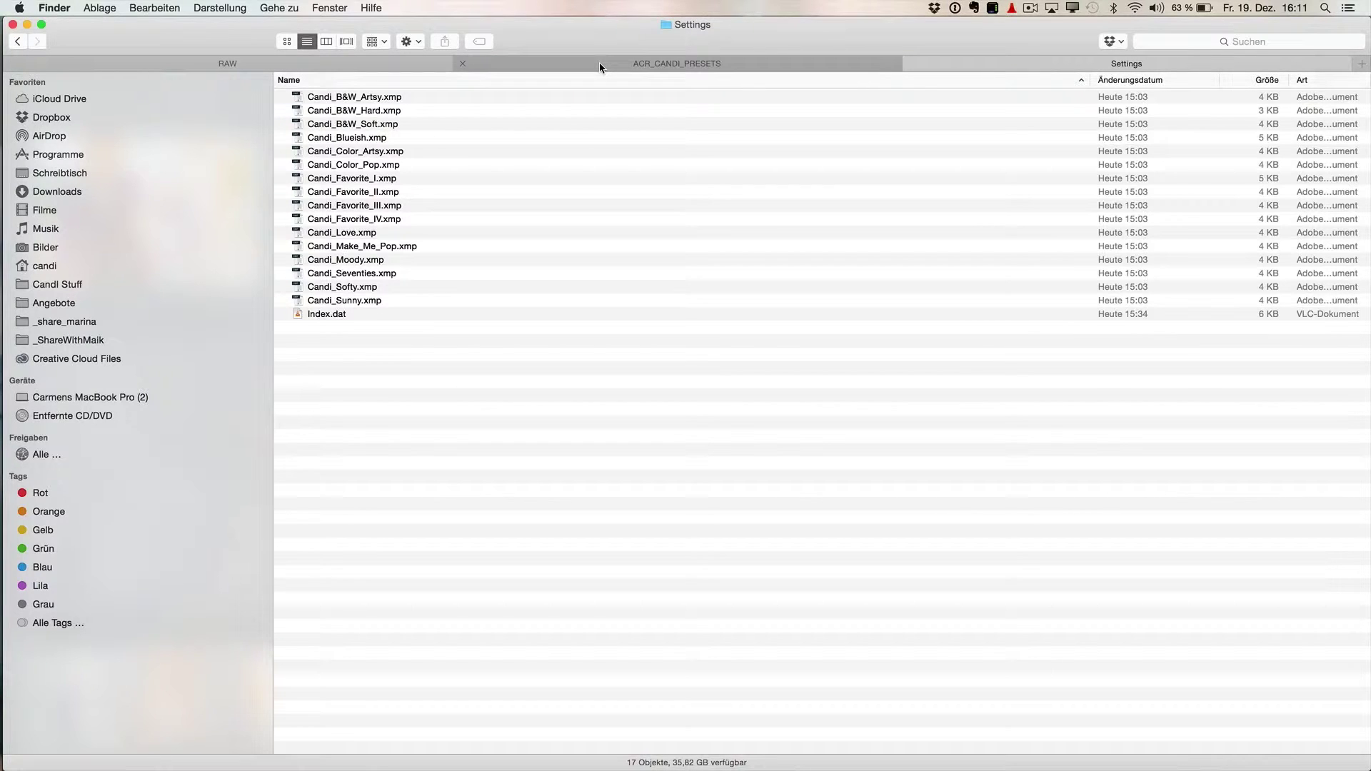
click(599, 65)
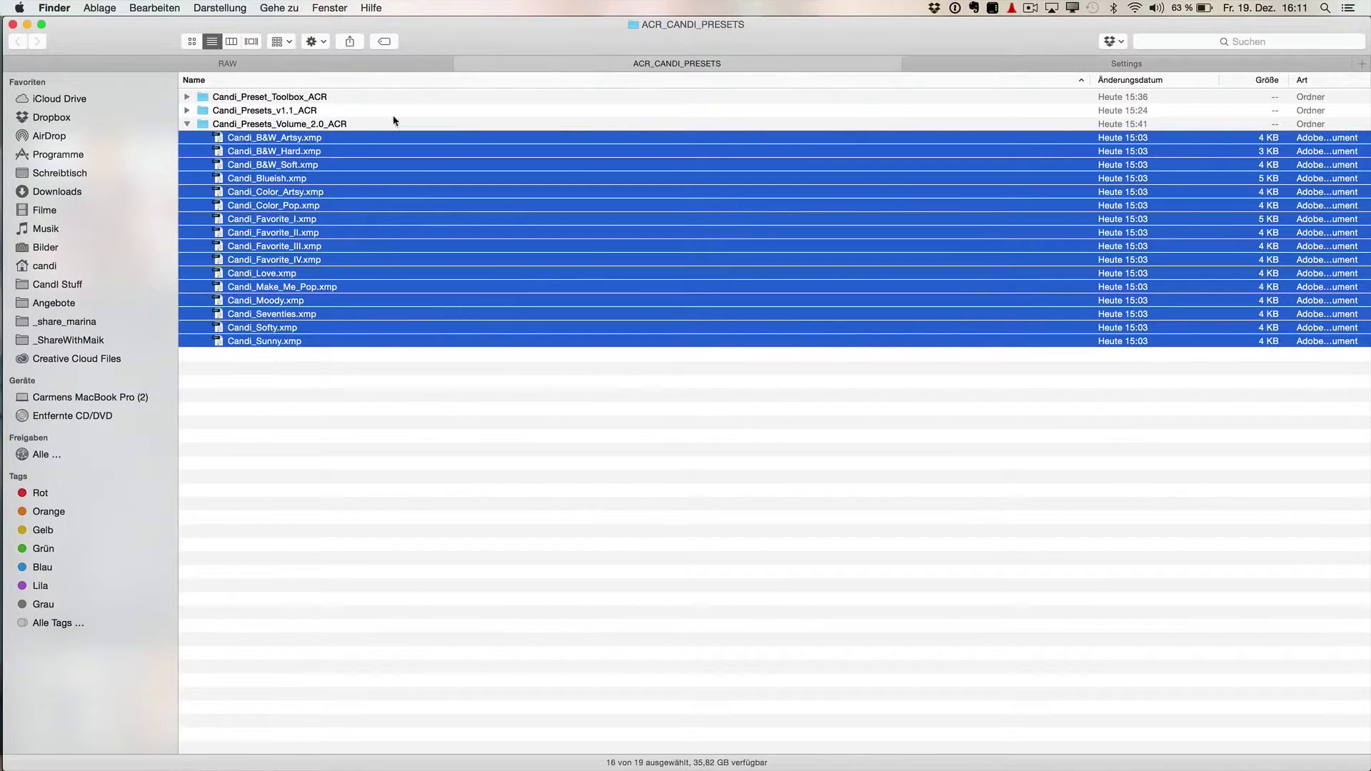
click(187, 110)
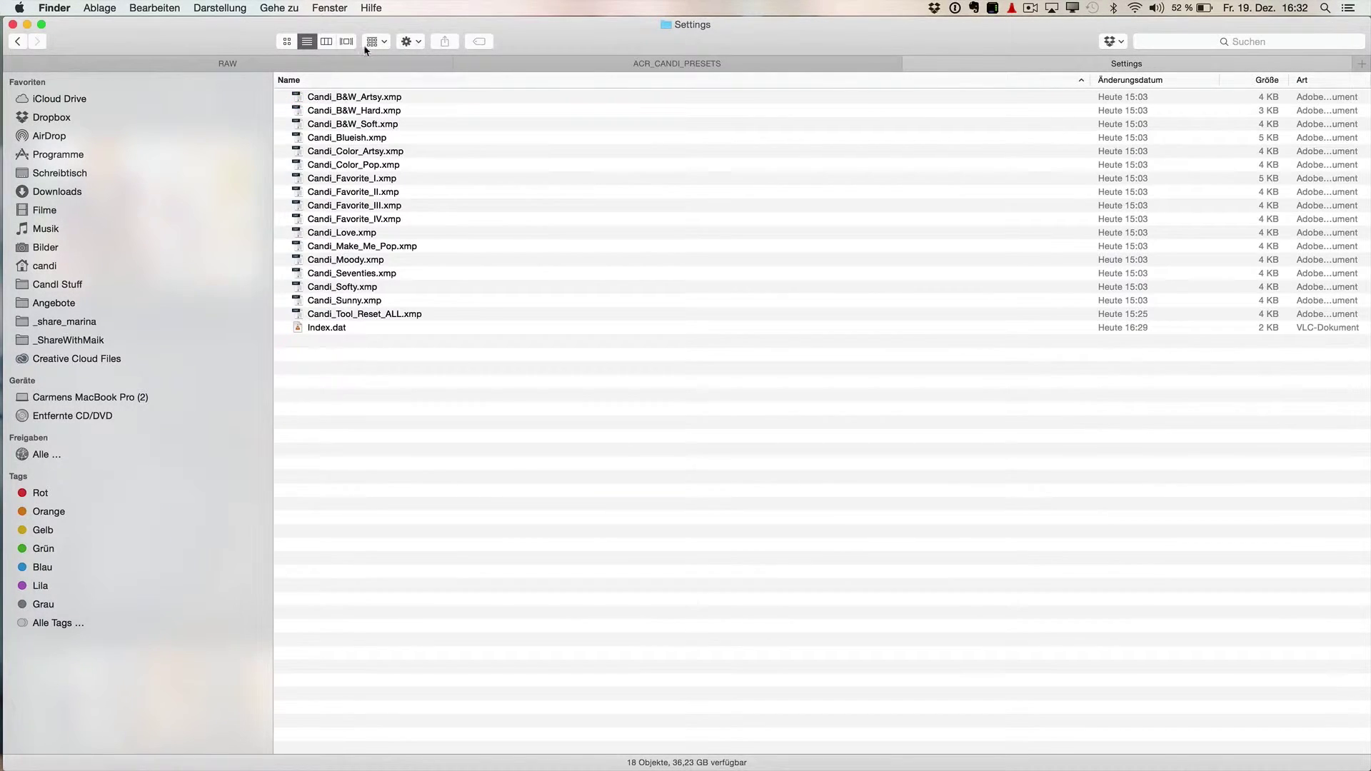
Drag the 17 selected wedding CR2 files from the RAW folder onto Photoshop's Dock icon
click(357, 58)
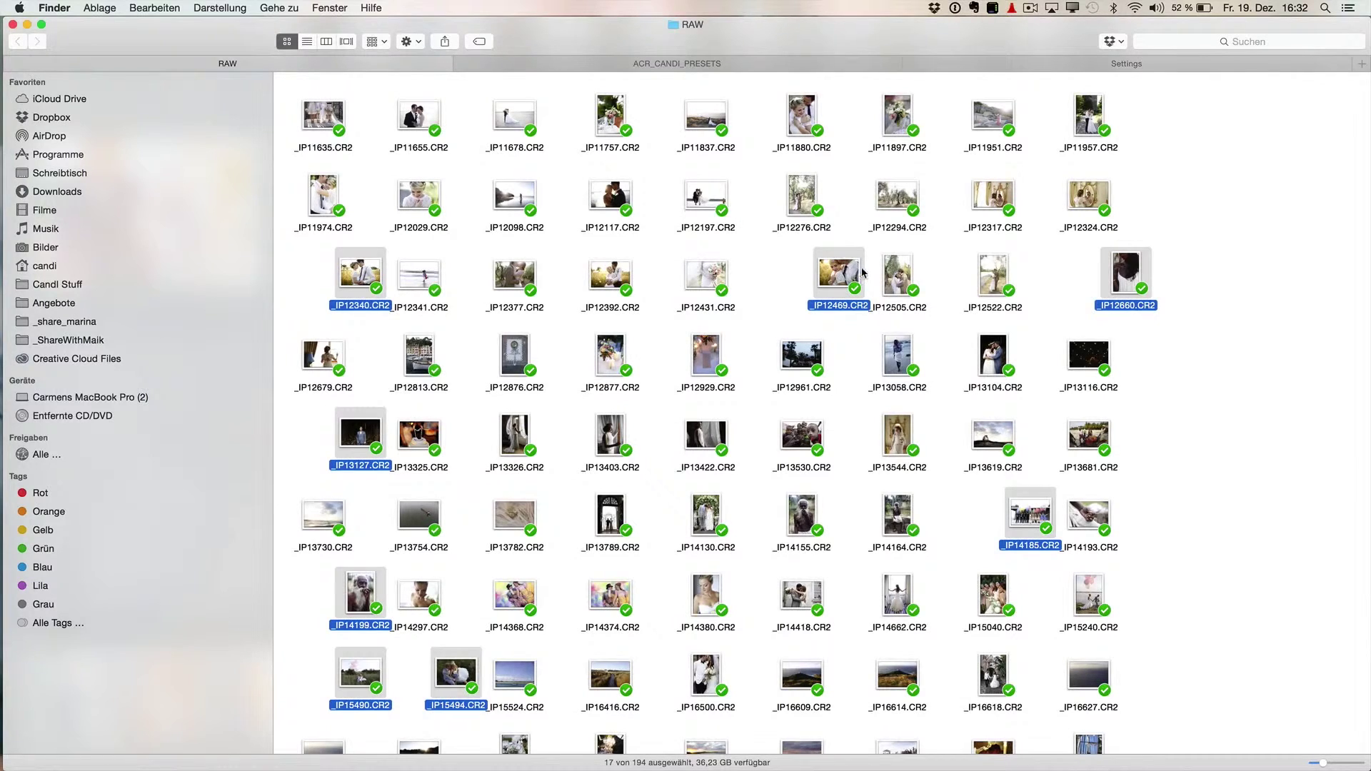
click(612, 67)
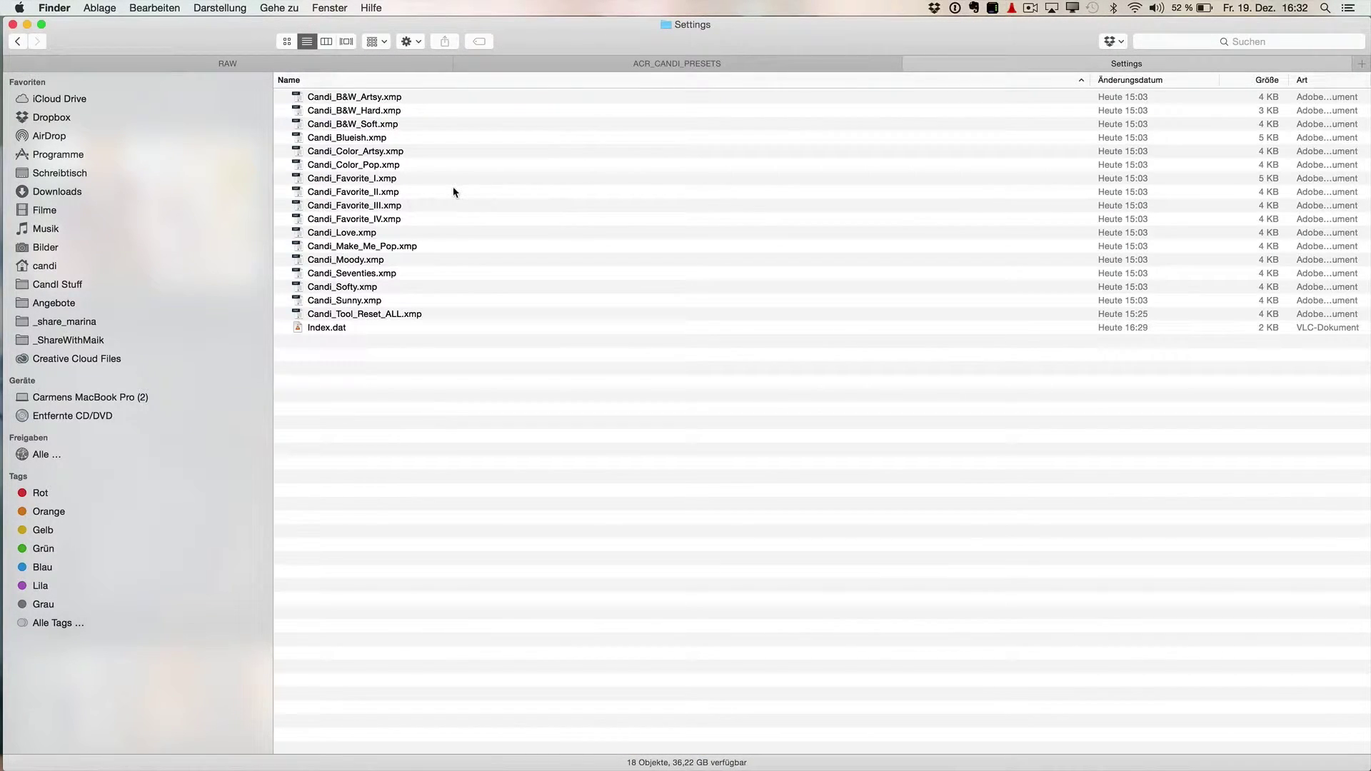
click(298, 68)
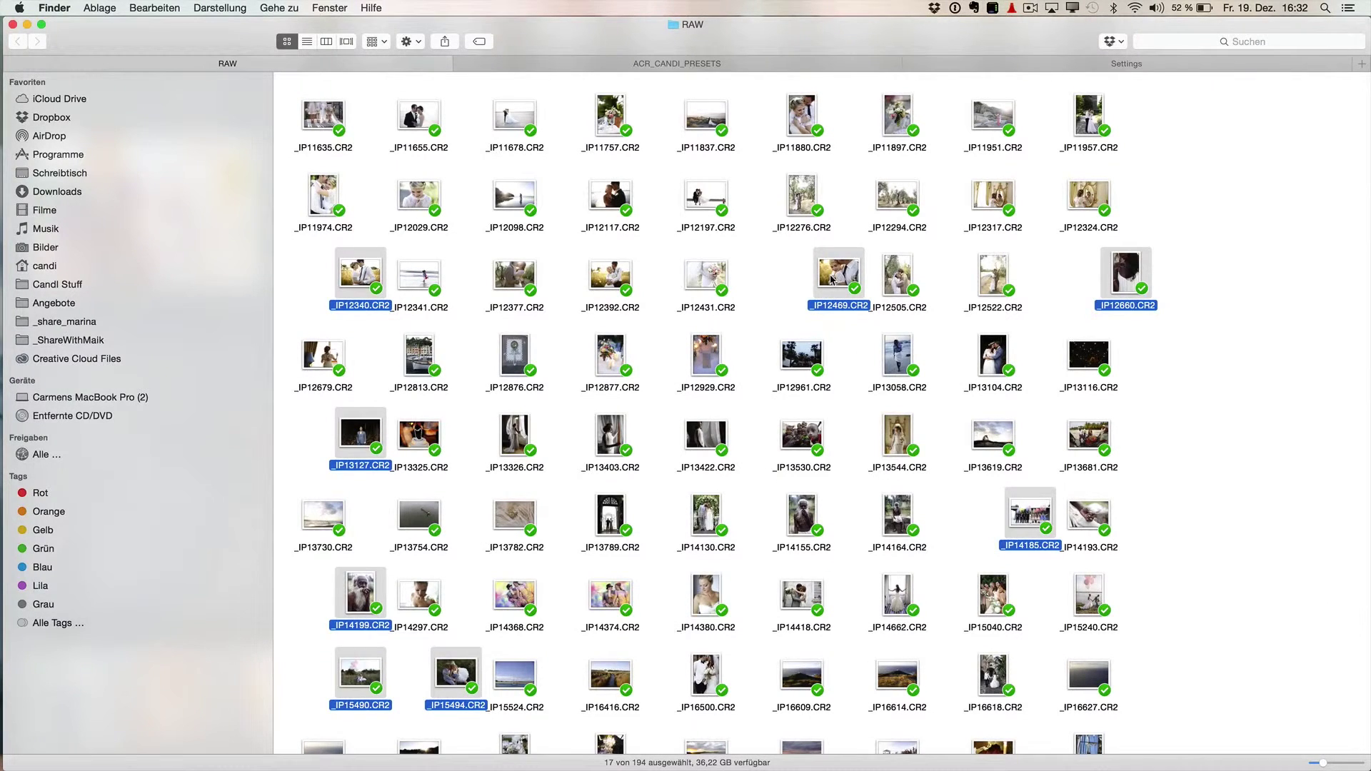
drag(831, 279, 30, 539)
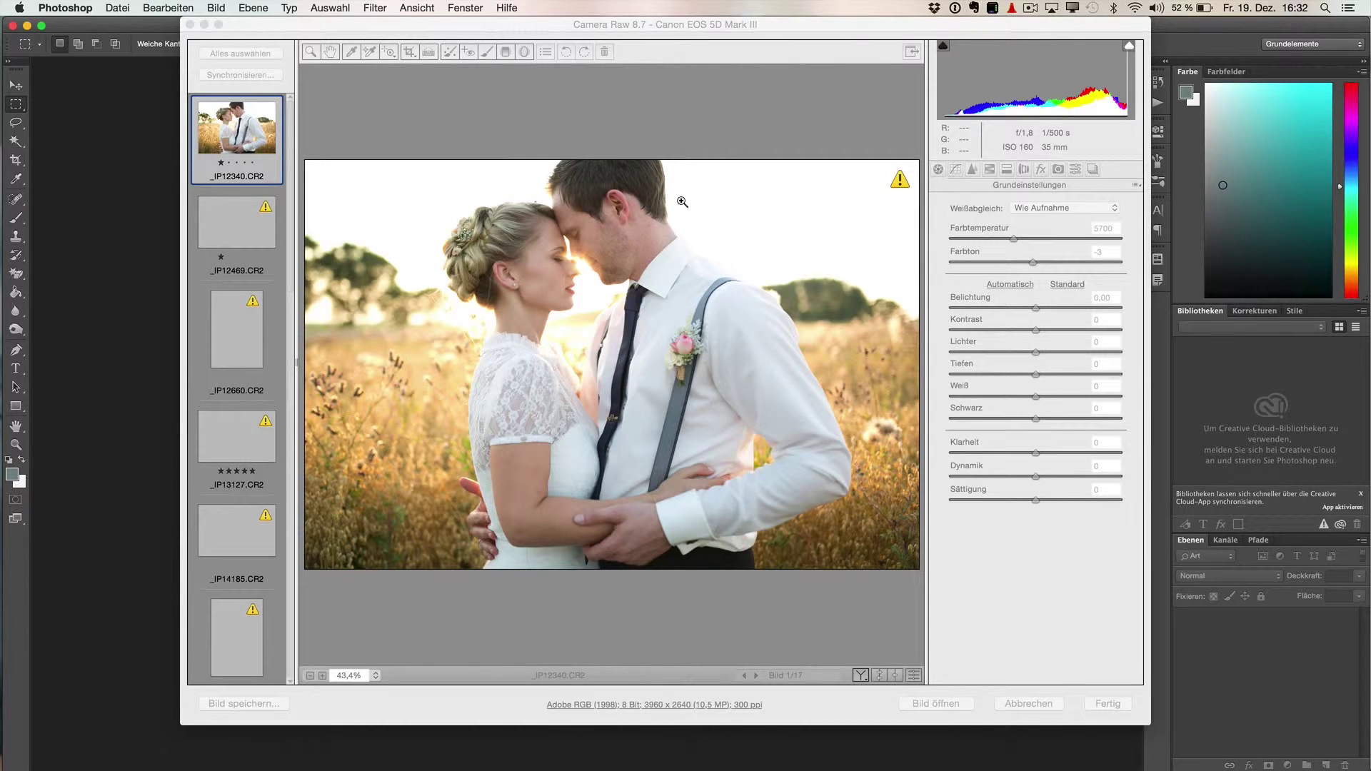
click(231, 227)
scroll(227, 429, down, 10)
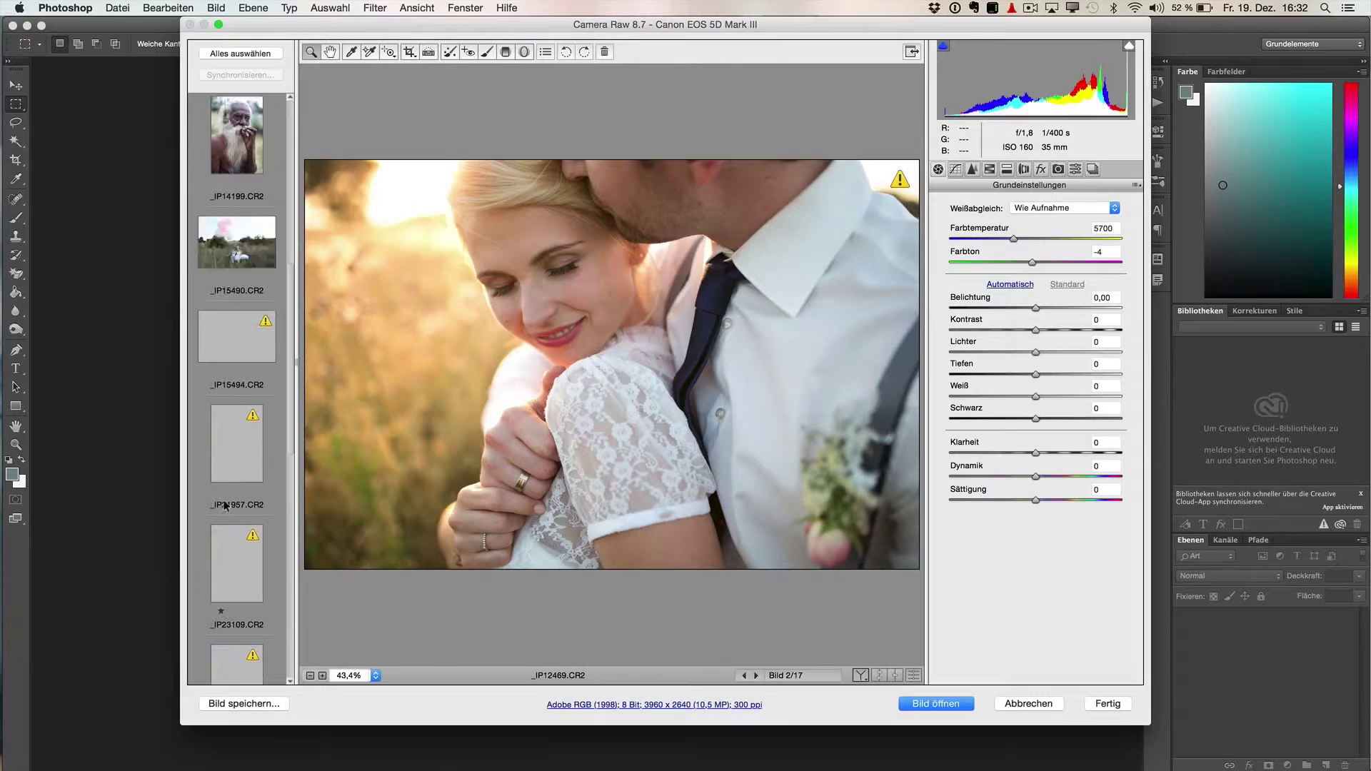
scroll(226, 484, up, 10)
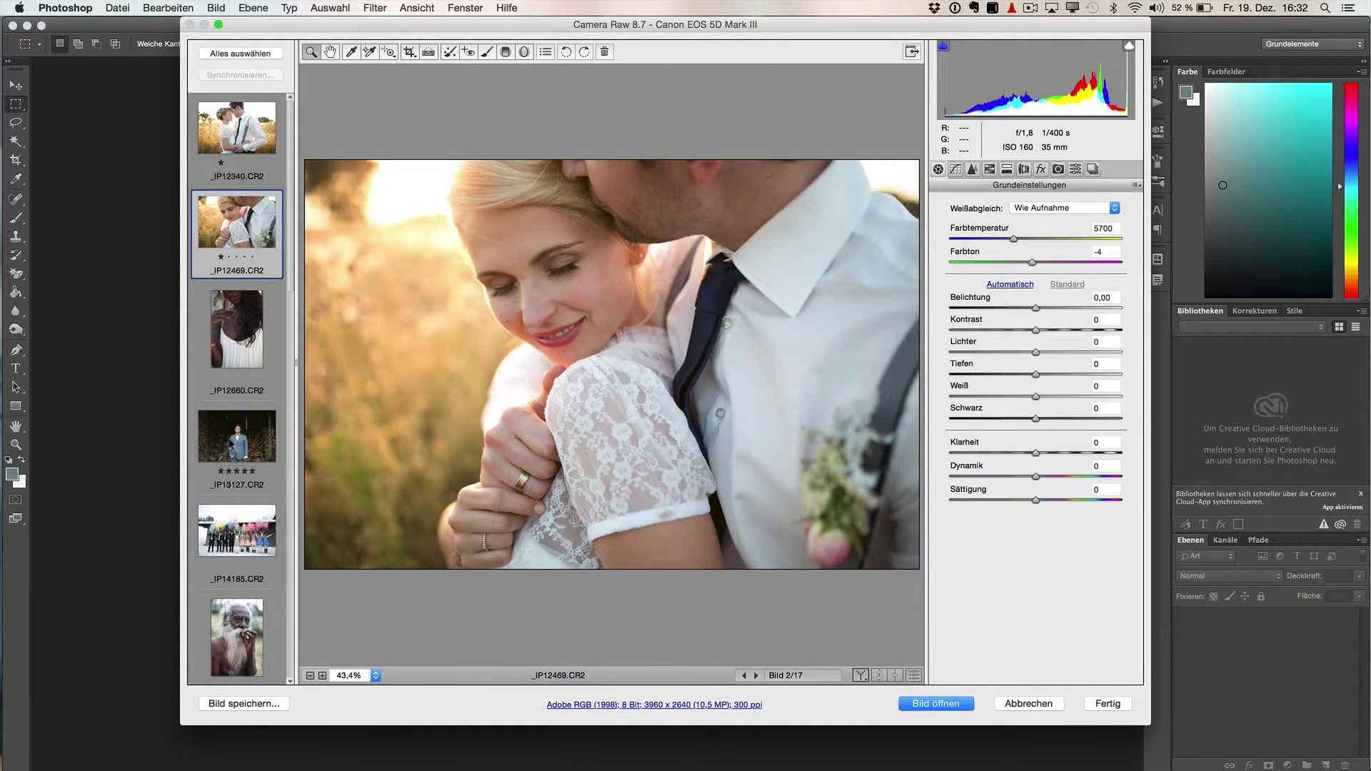
click(240, 125)
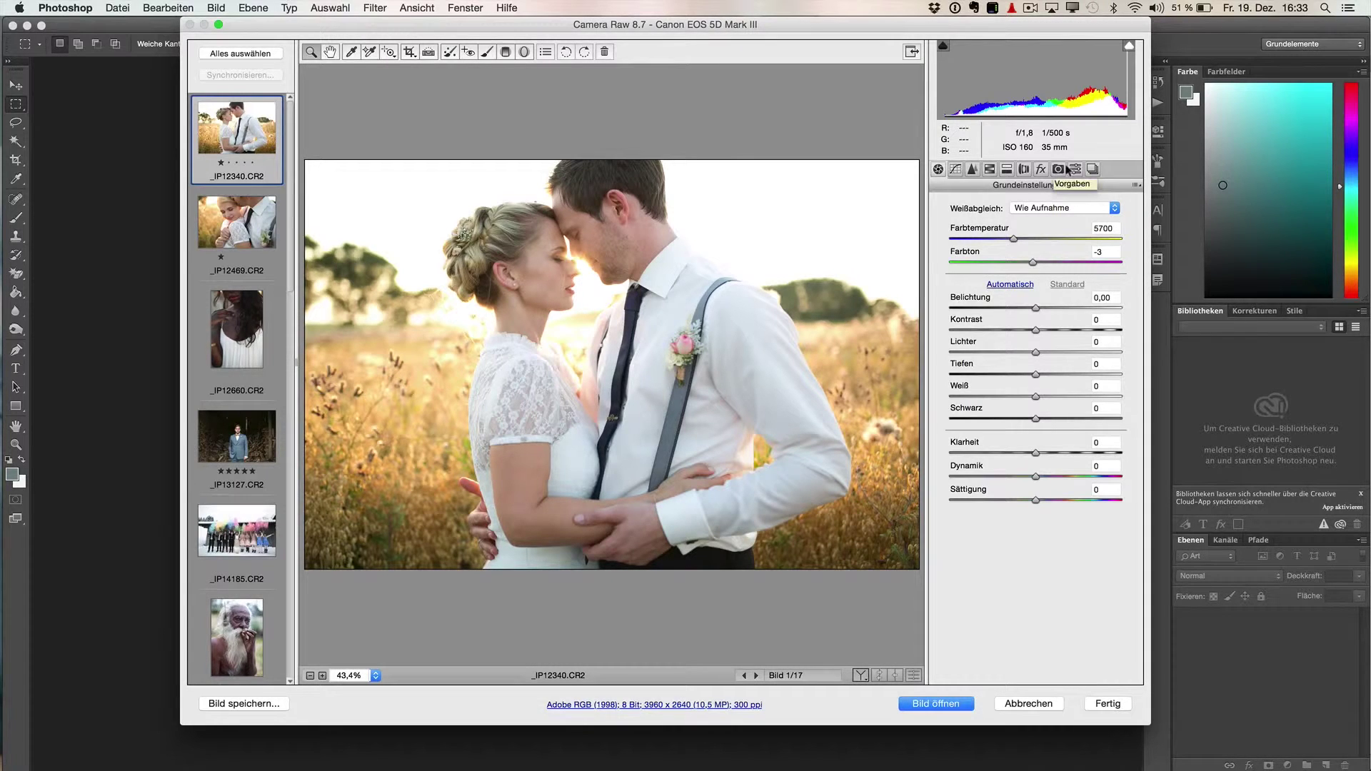
Try Candi_B&W_Artsy on the first photo, reset it to default, then apply Candi_Love
click(1074, 164)
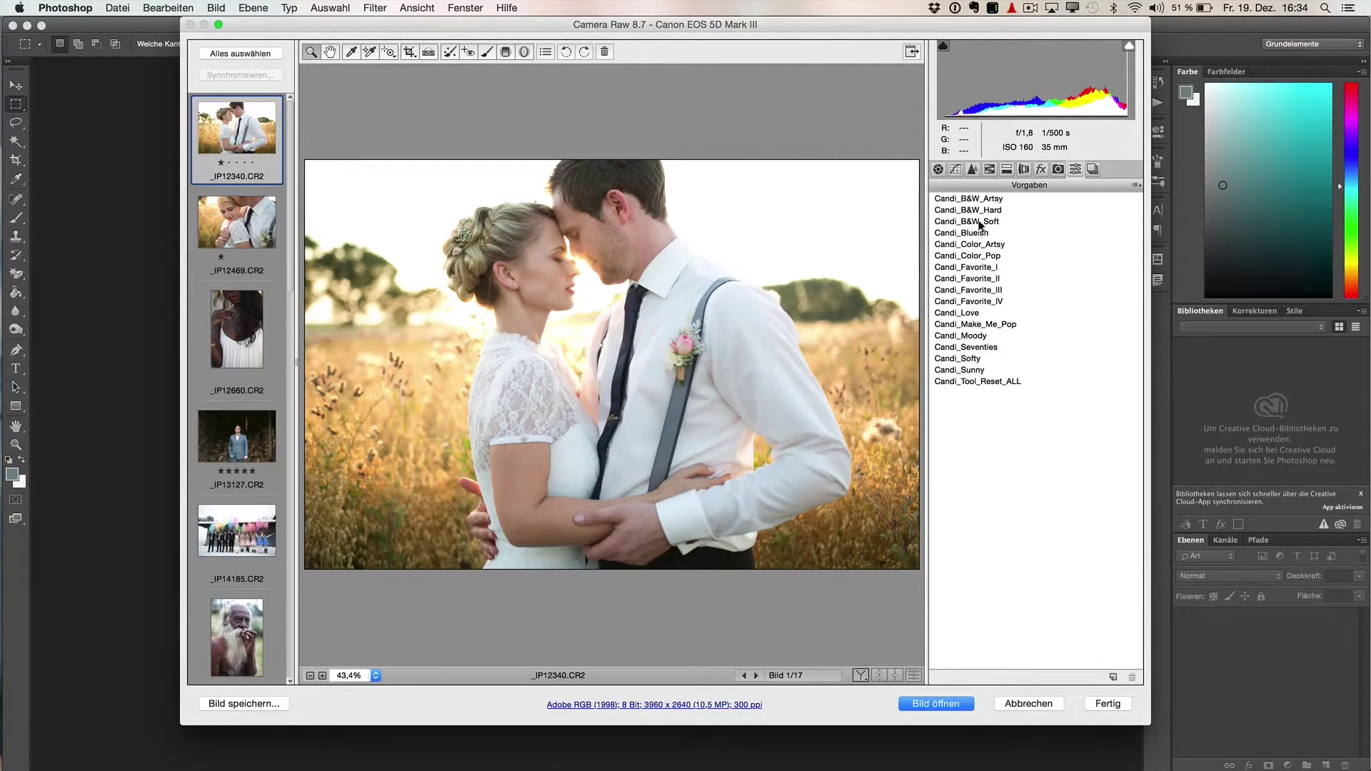
click(970, 198)
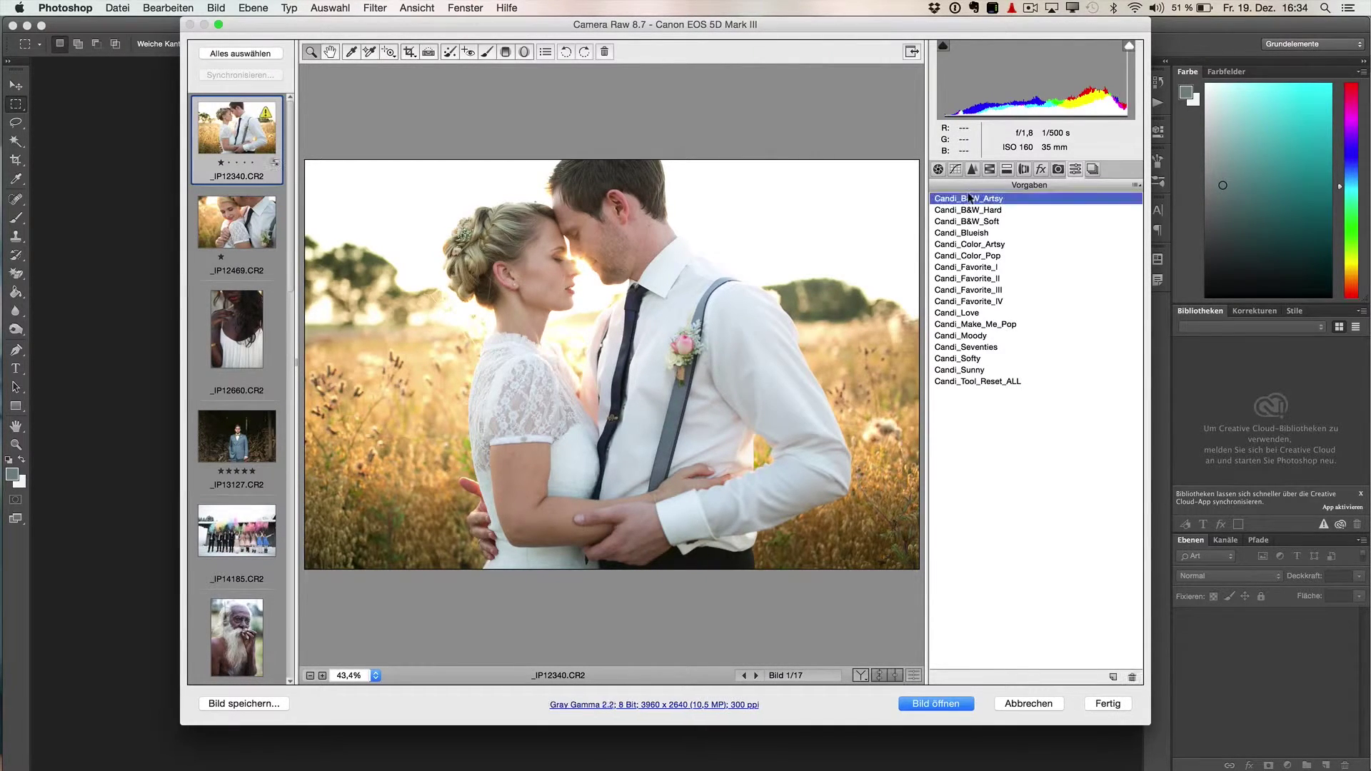
click(990, 382)
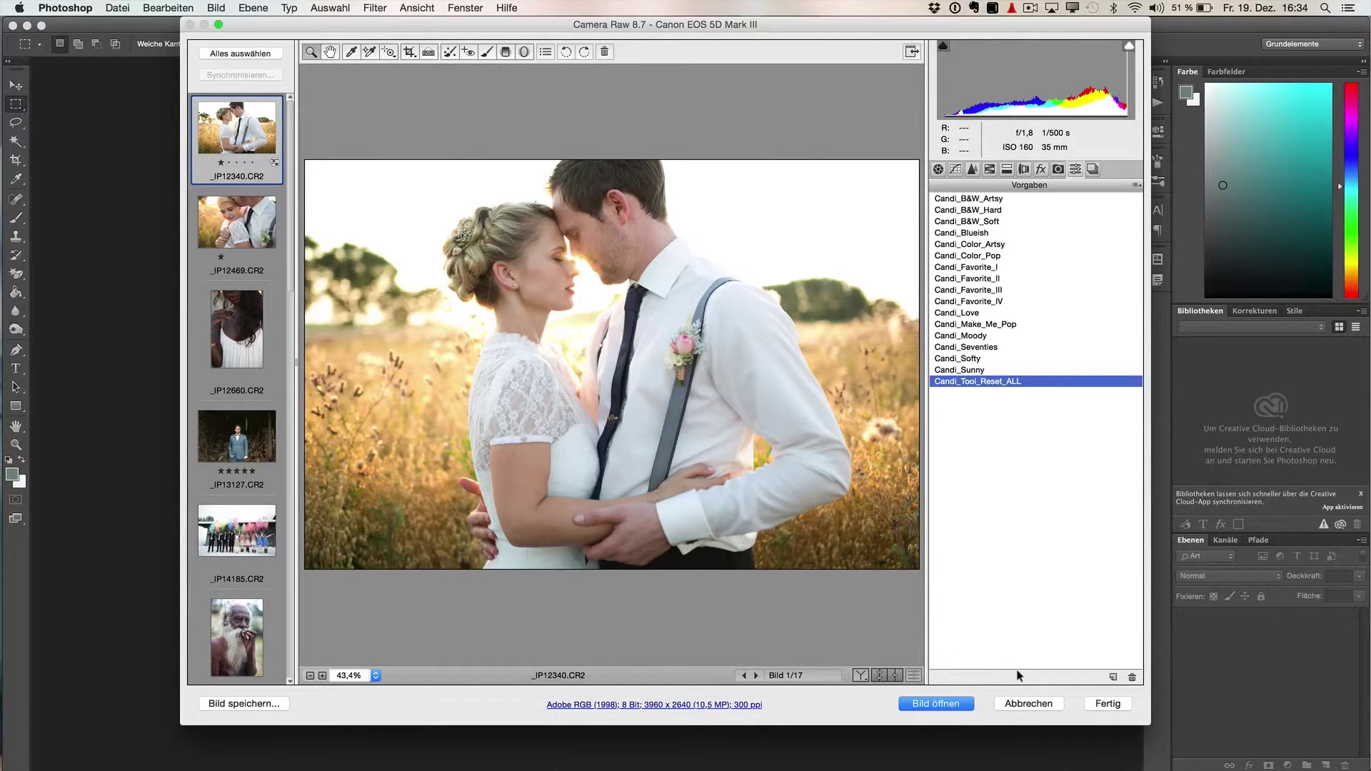
key(alt)
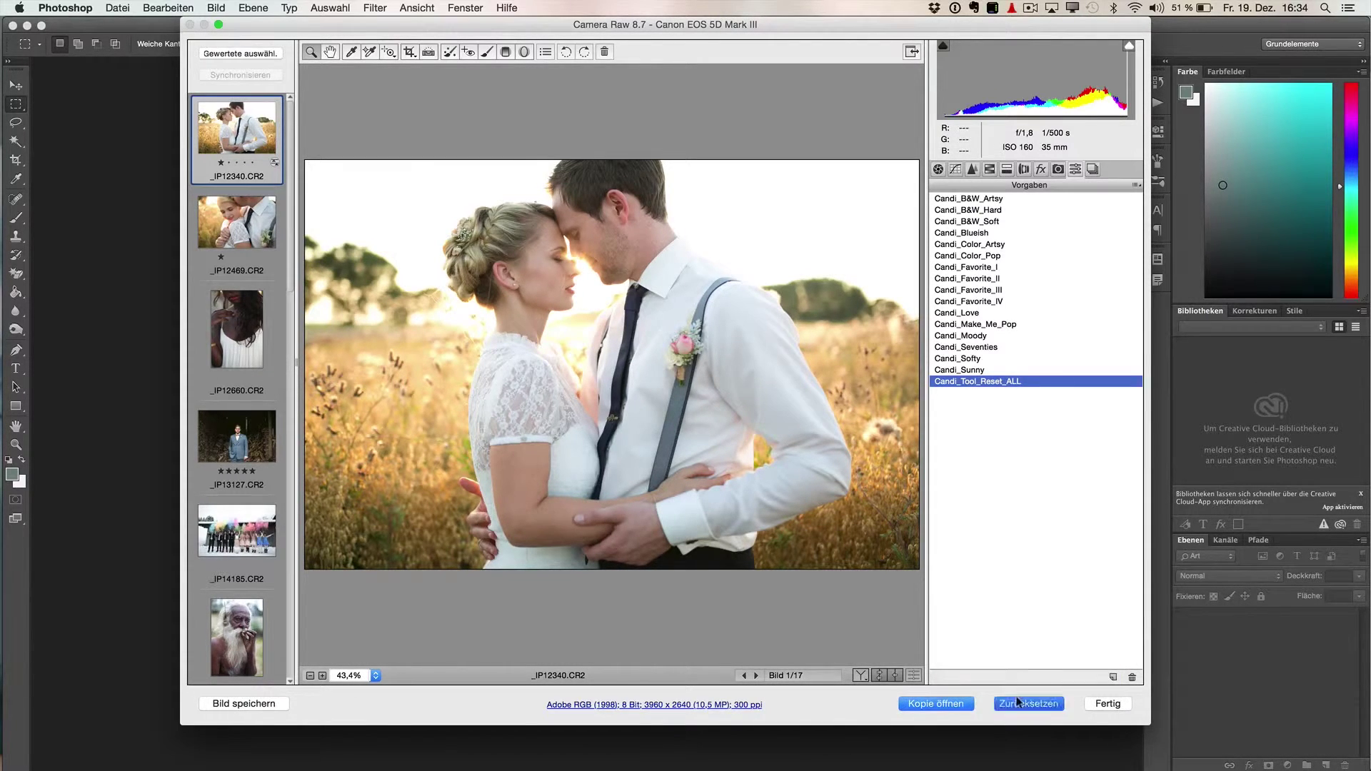
click(990, 383)
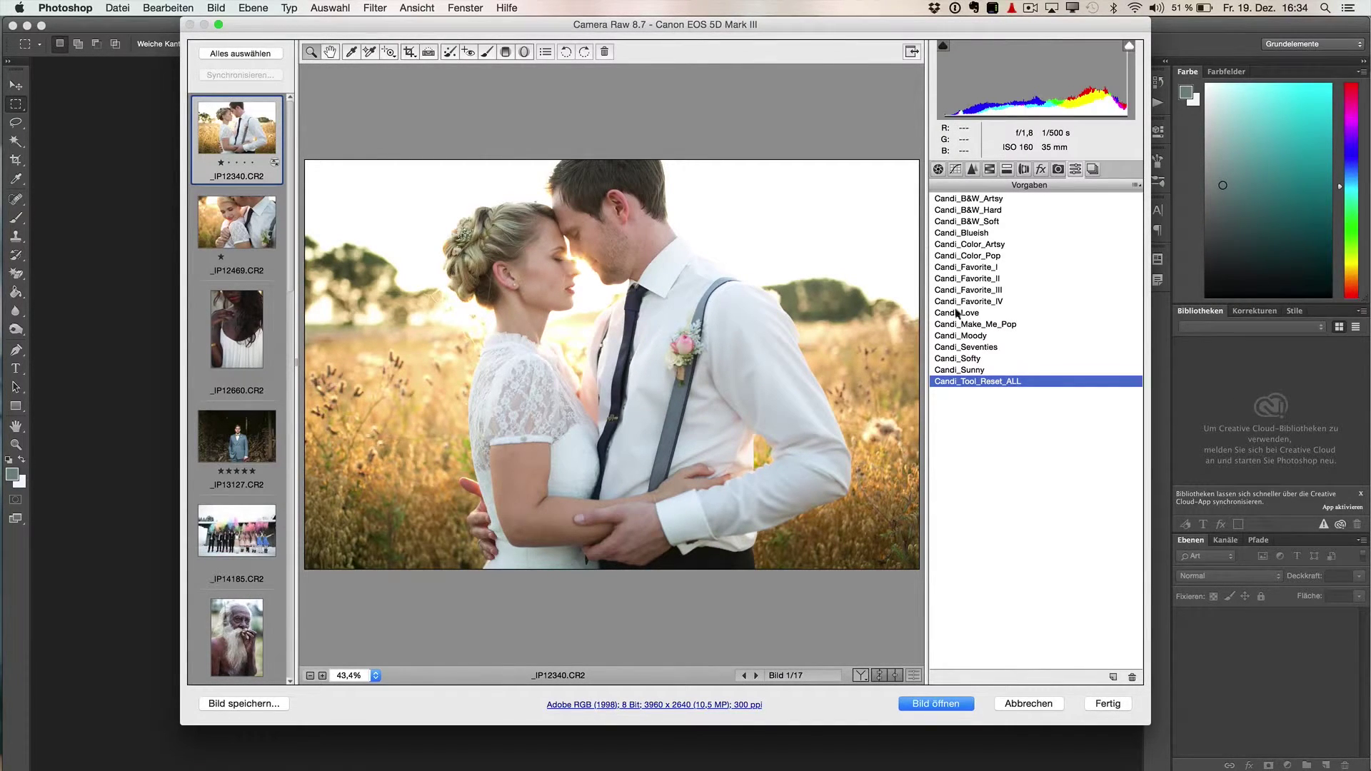
click(985, 312)
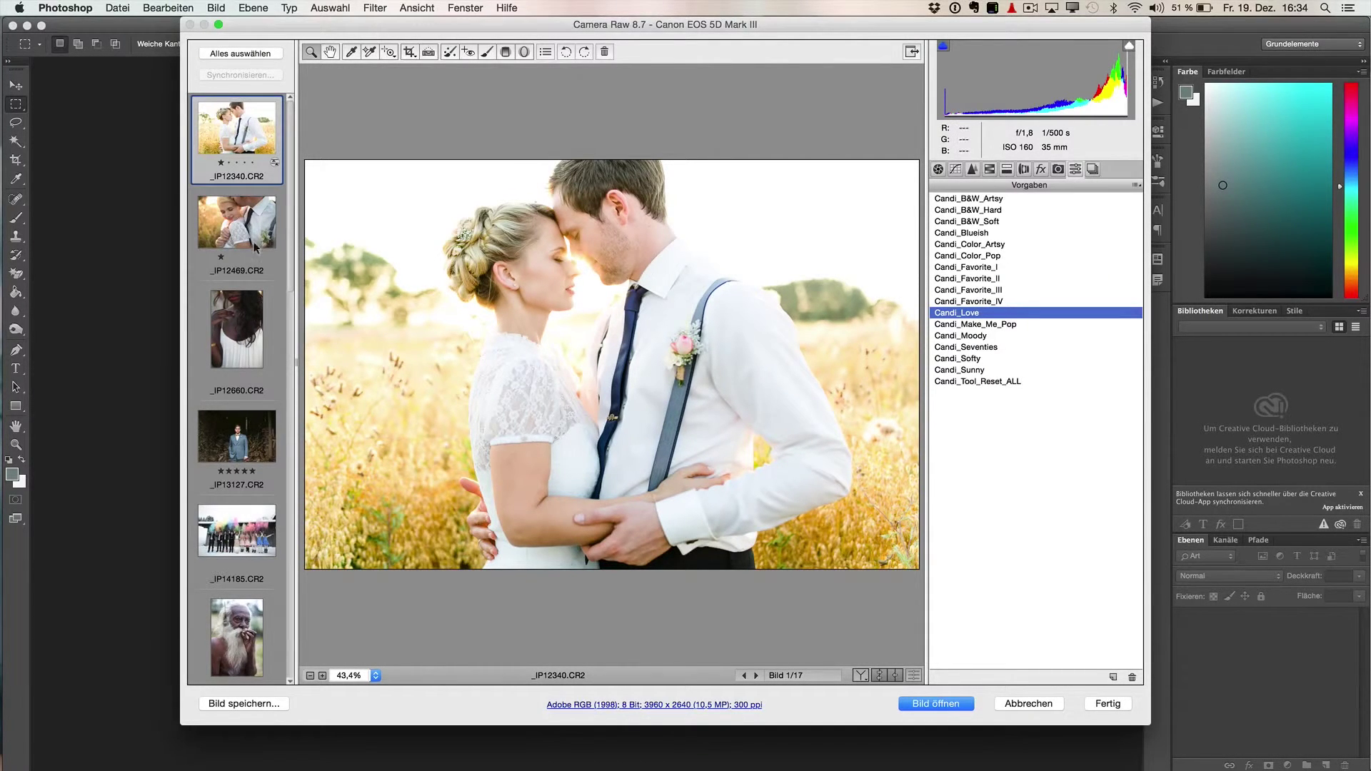
Apply Candi_Love to _IP12469.CR2 and Candi_Color_Artsy to _IP12660.CR2
click(244, 218)
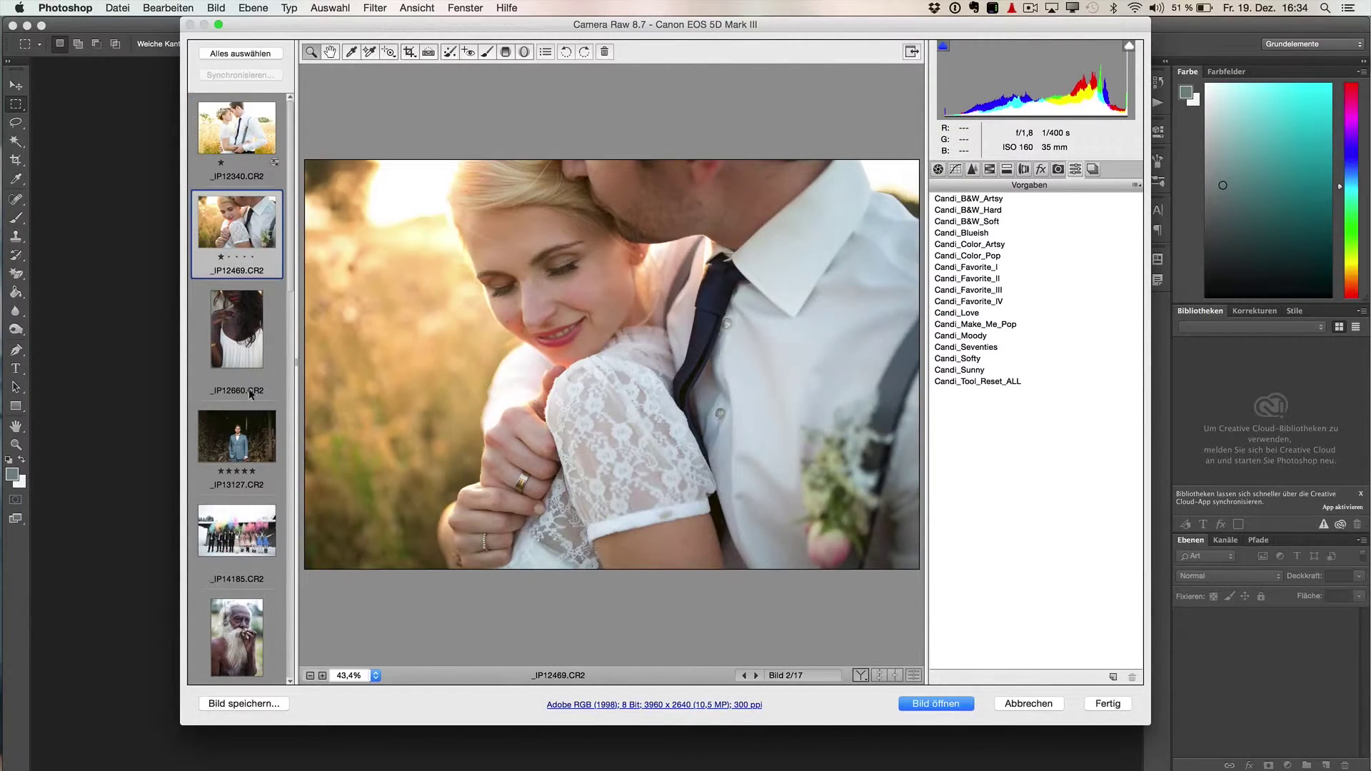
click(974, 315)
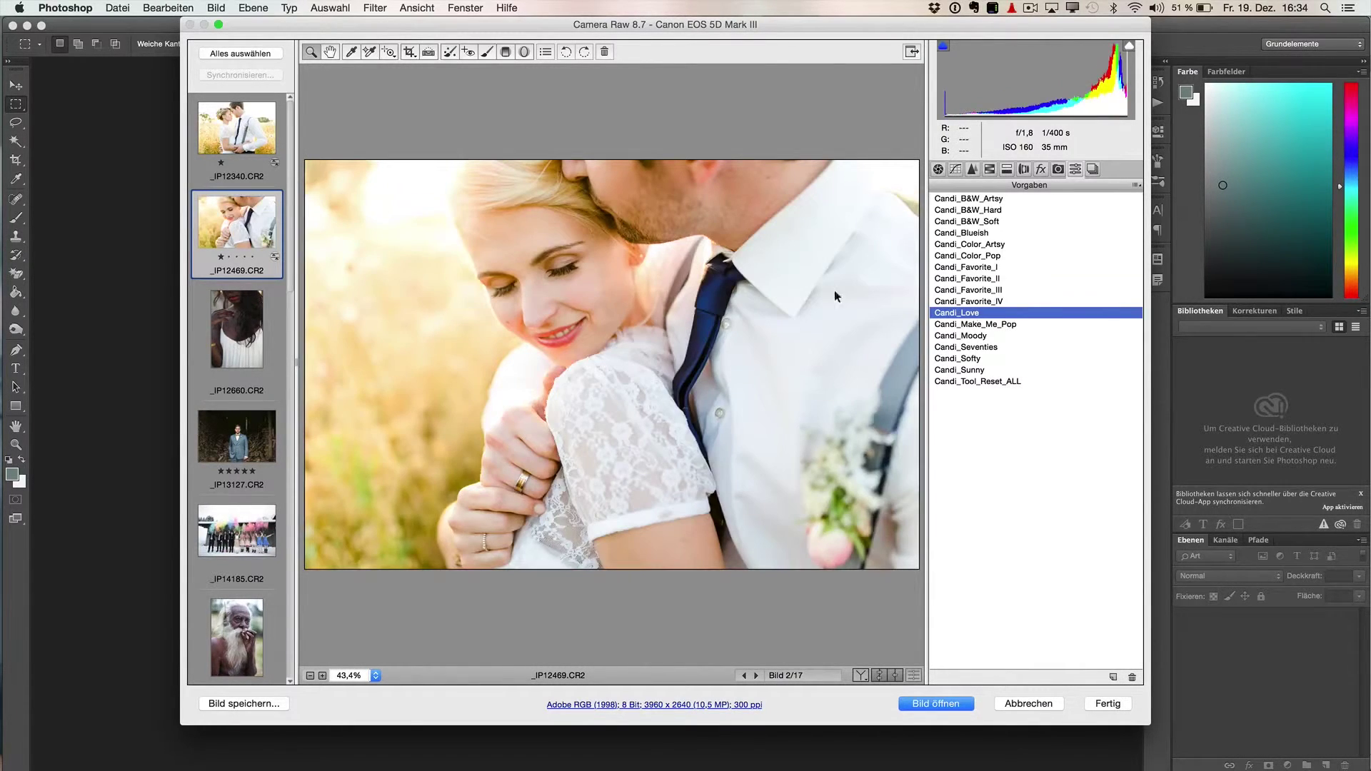
key(Down)
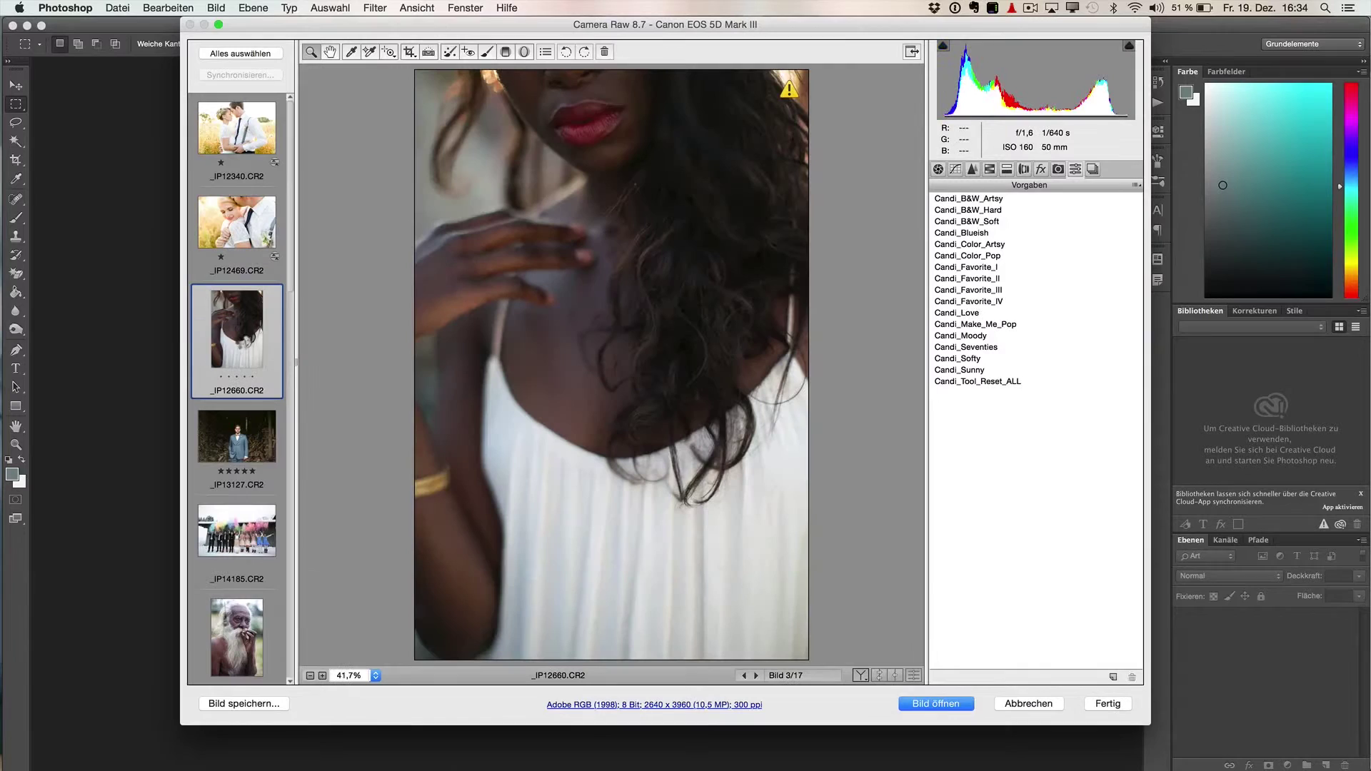
click(985, 256)
click(982, 243)
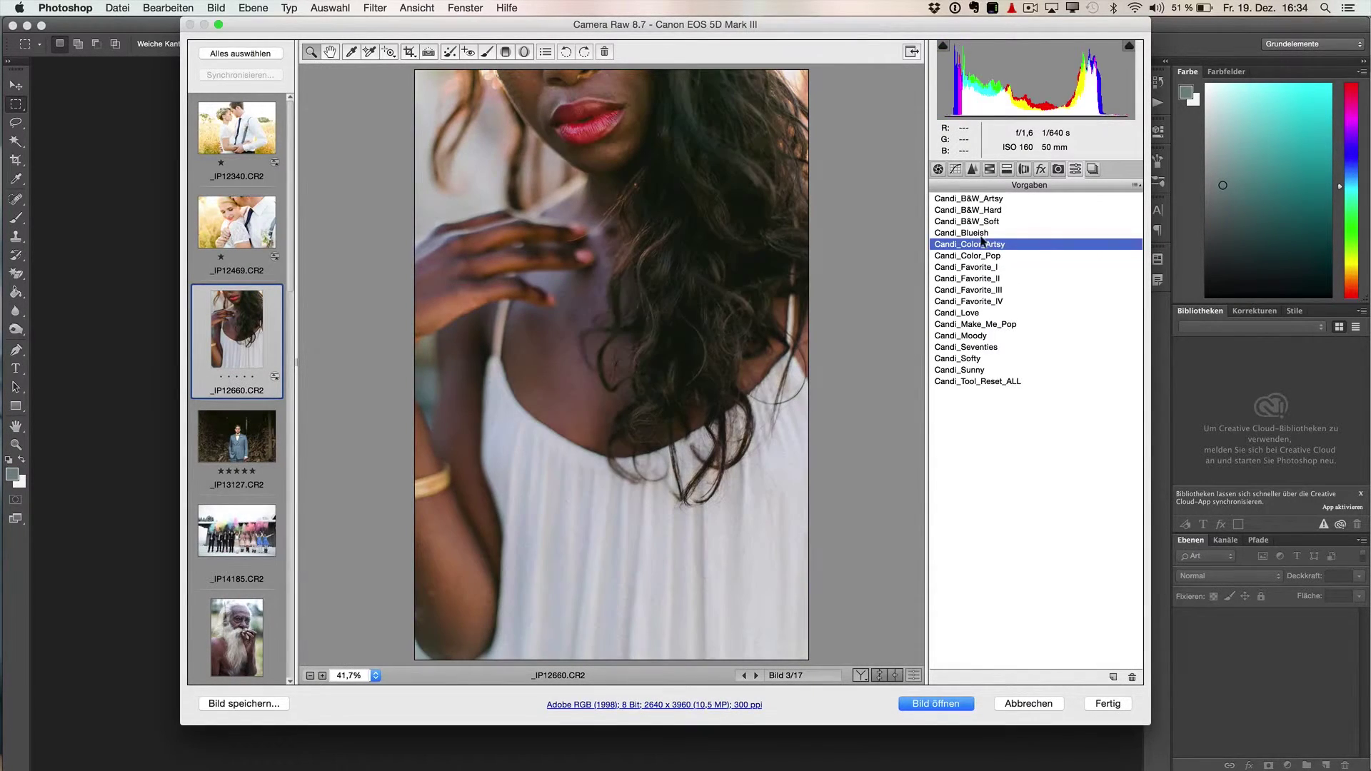
Apply Candi_Seventies to the groom, Candi_Color_Pop to the powder group, Candi_B&W_Hard to _IP14199.CR2
key(Down)
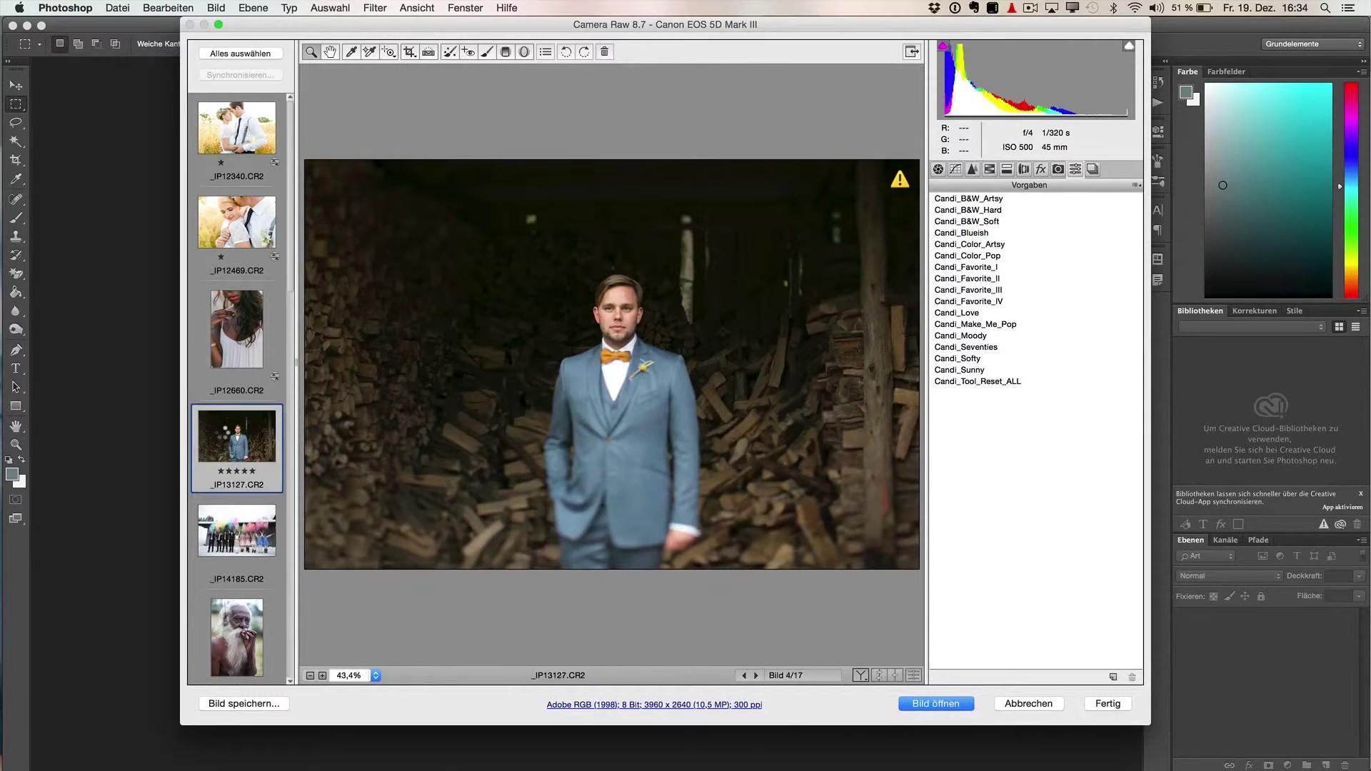
click(973, 347)
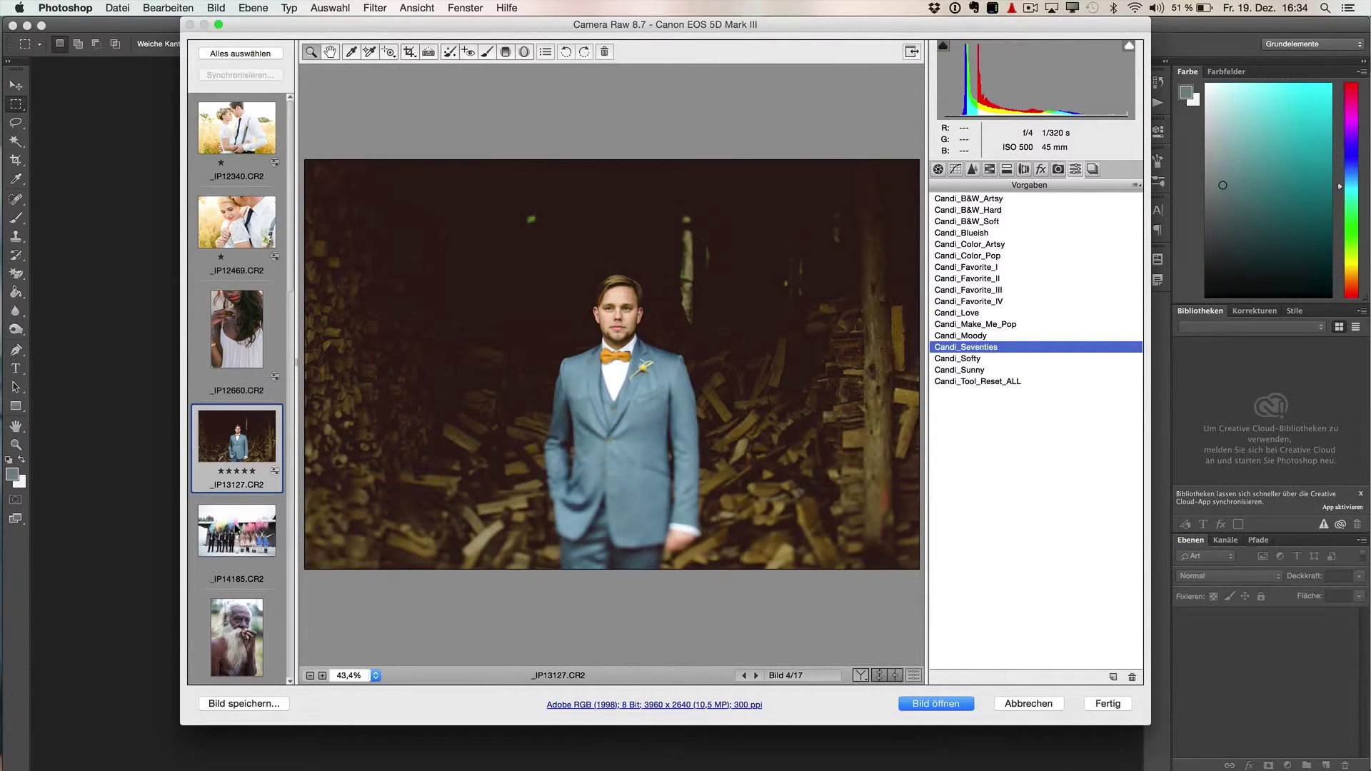
click(237, 530)
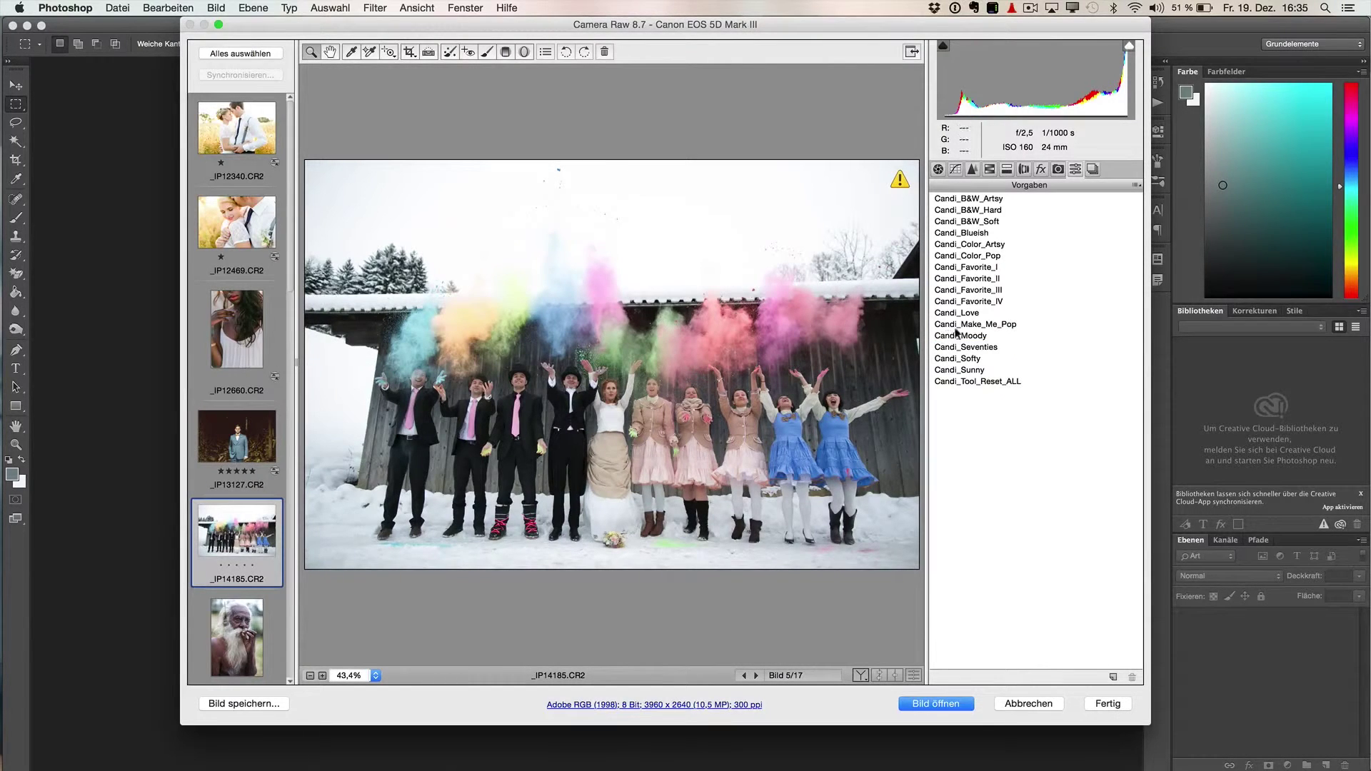
click(987, 255)
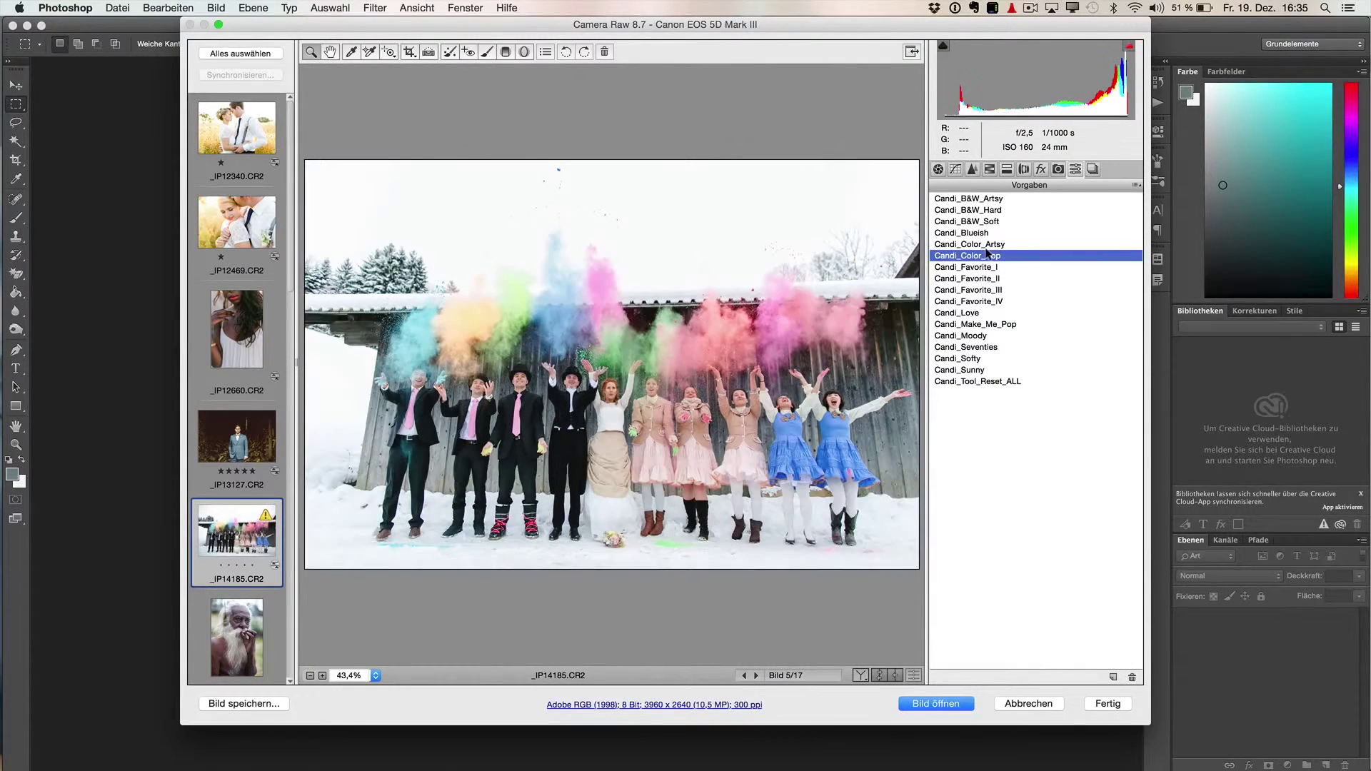
click(554, 357)
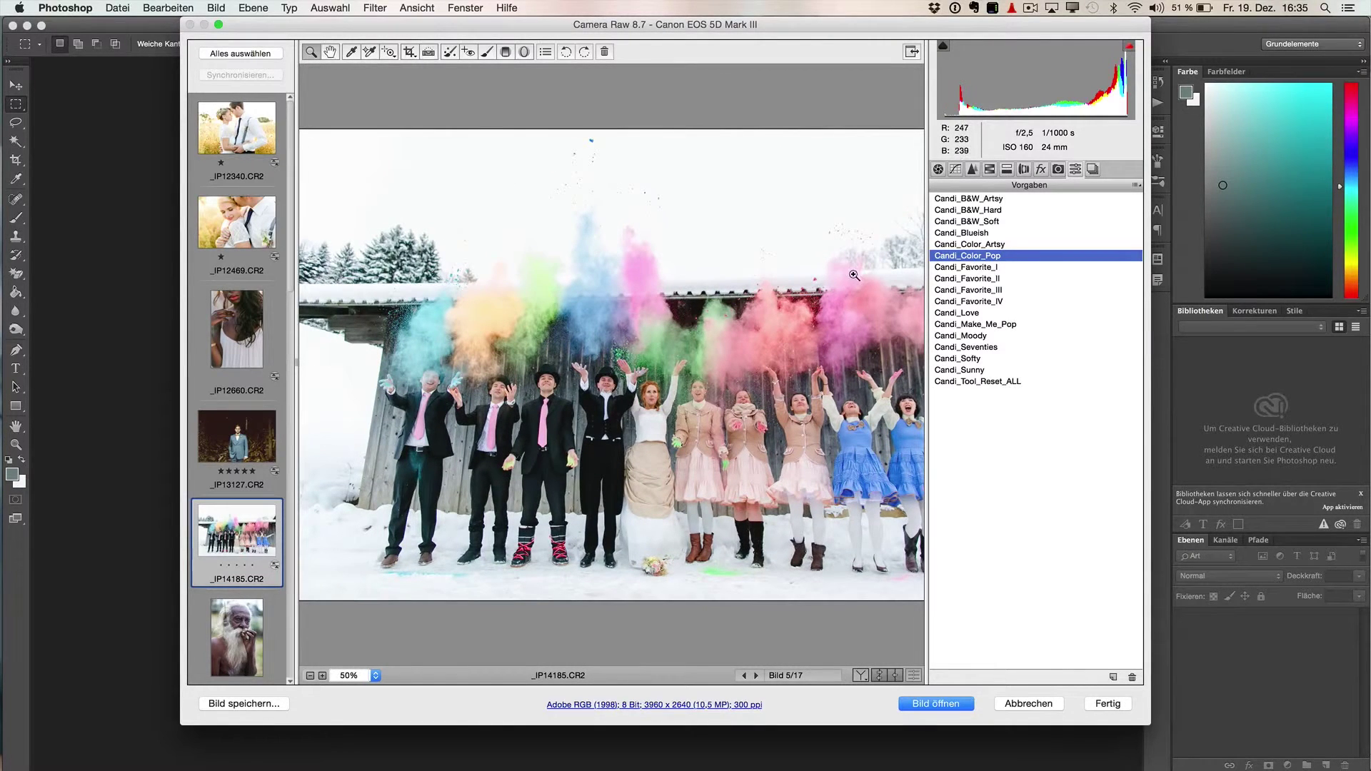
click(230, 609)
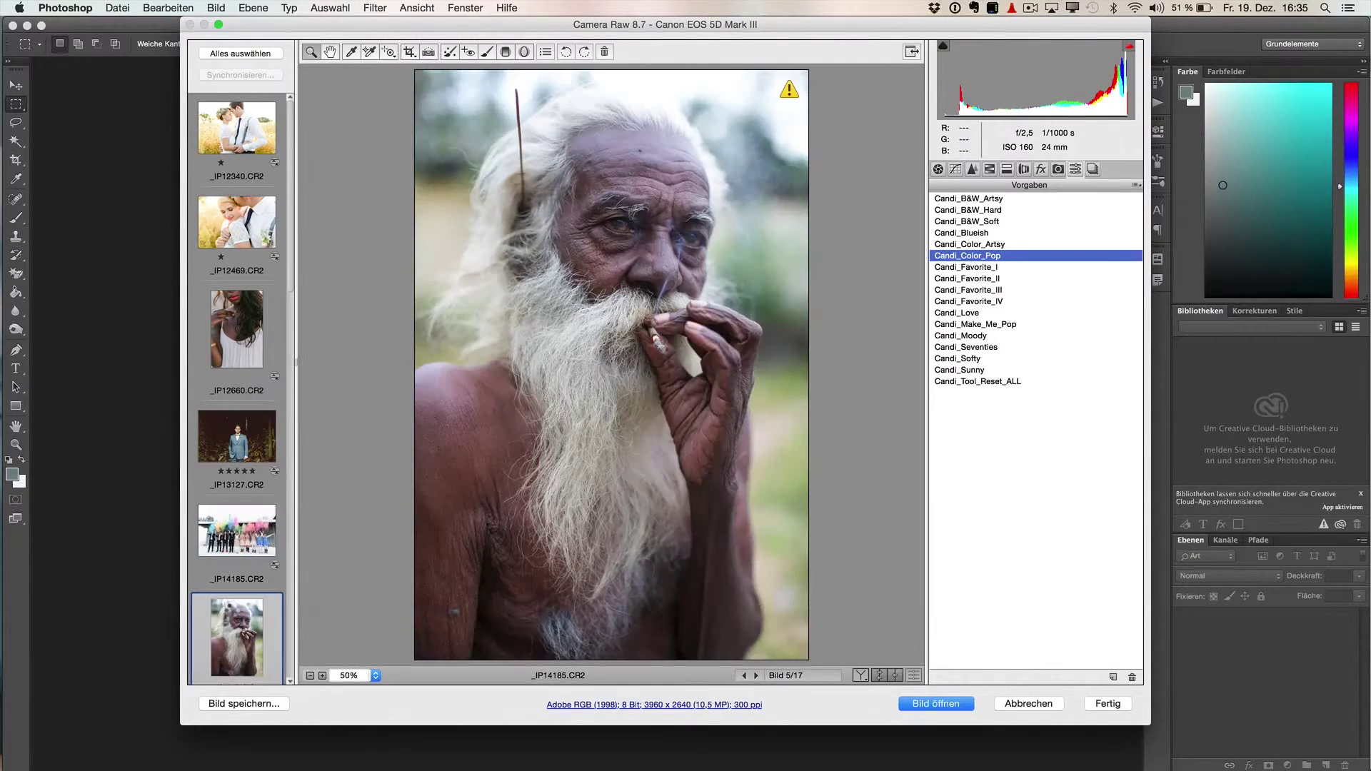
click(989, 210)
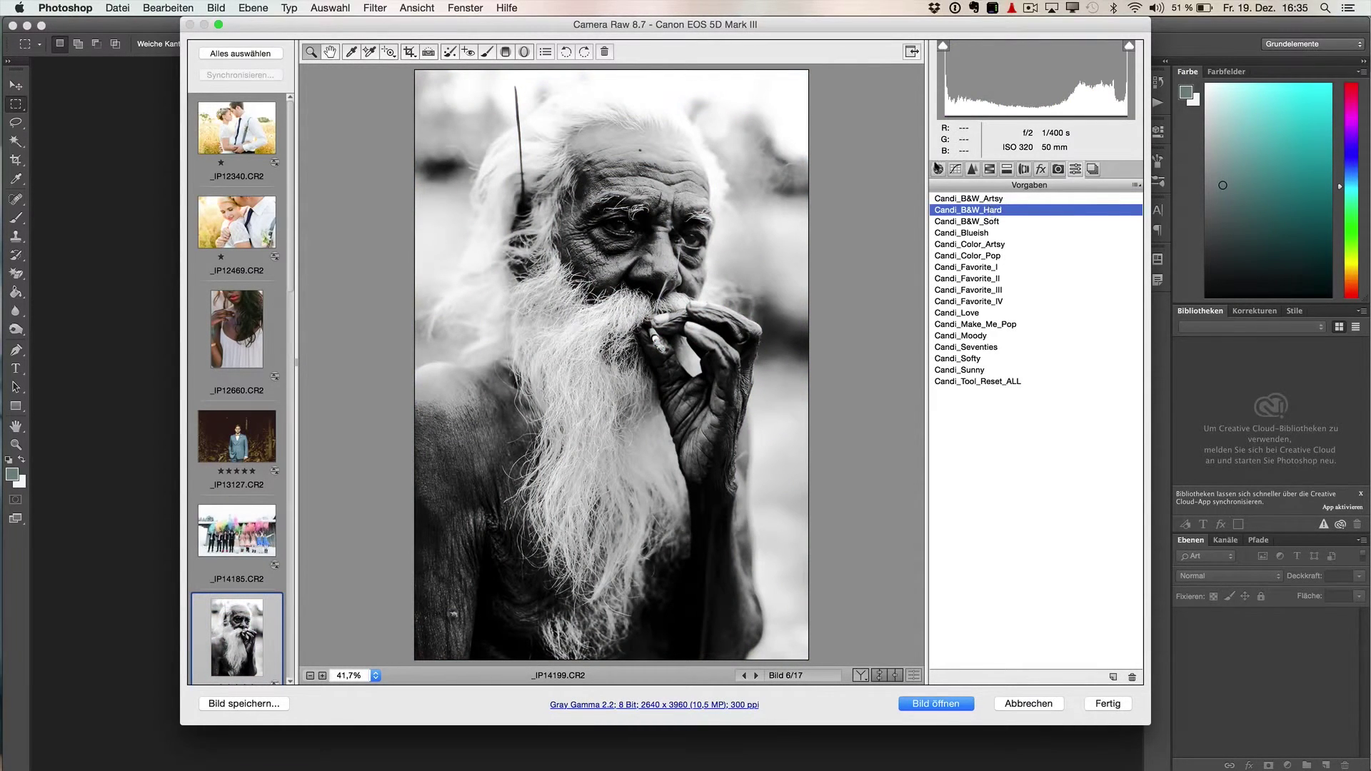
Raise the portrait's Blacks from -48 to -8, then return to the Vorgaben presets list
click(938, 169)
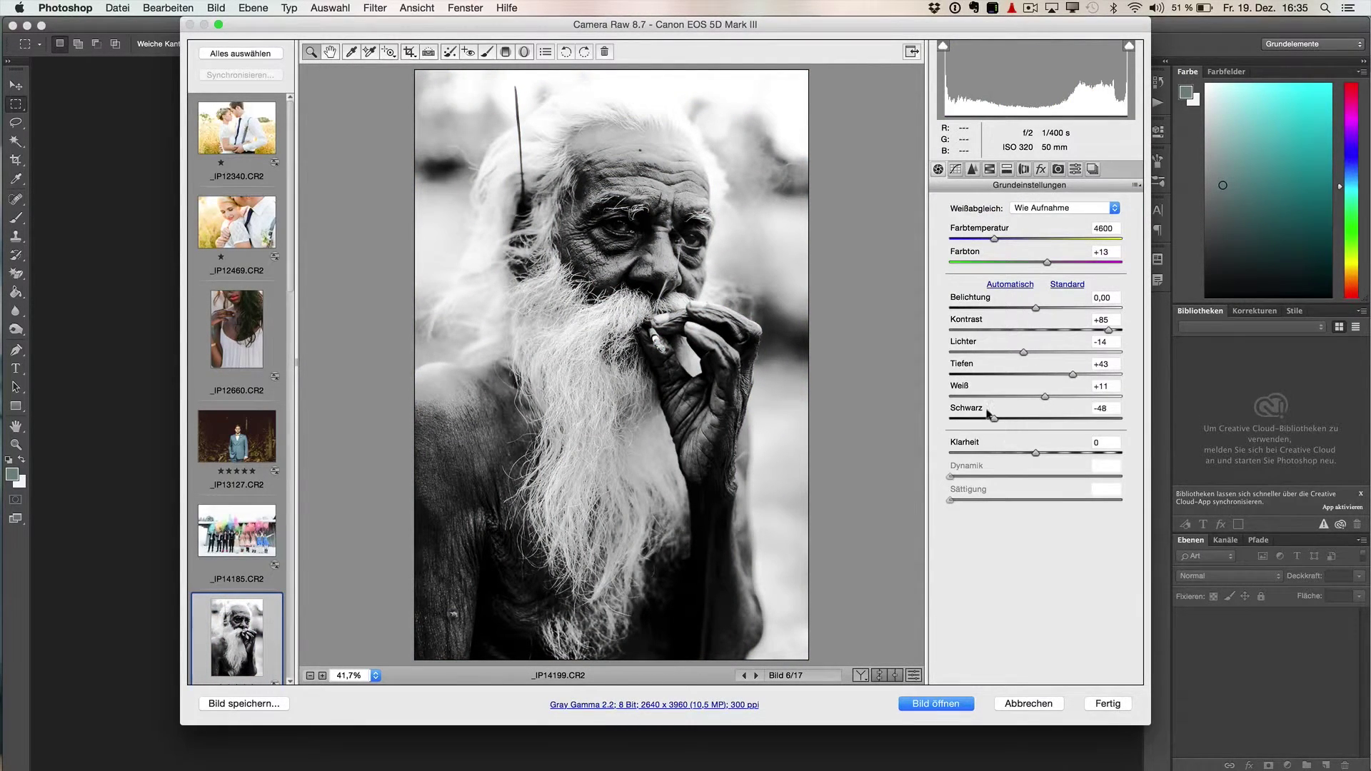
drag(993, 419, 1019, 419)
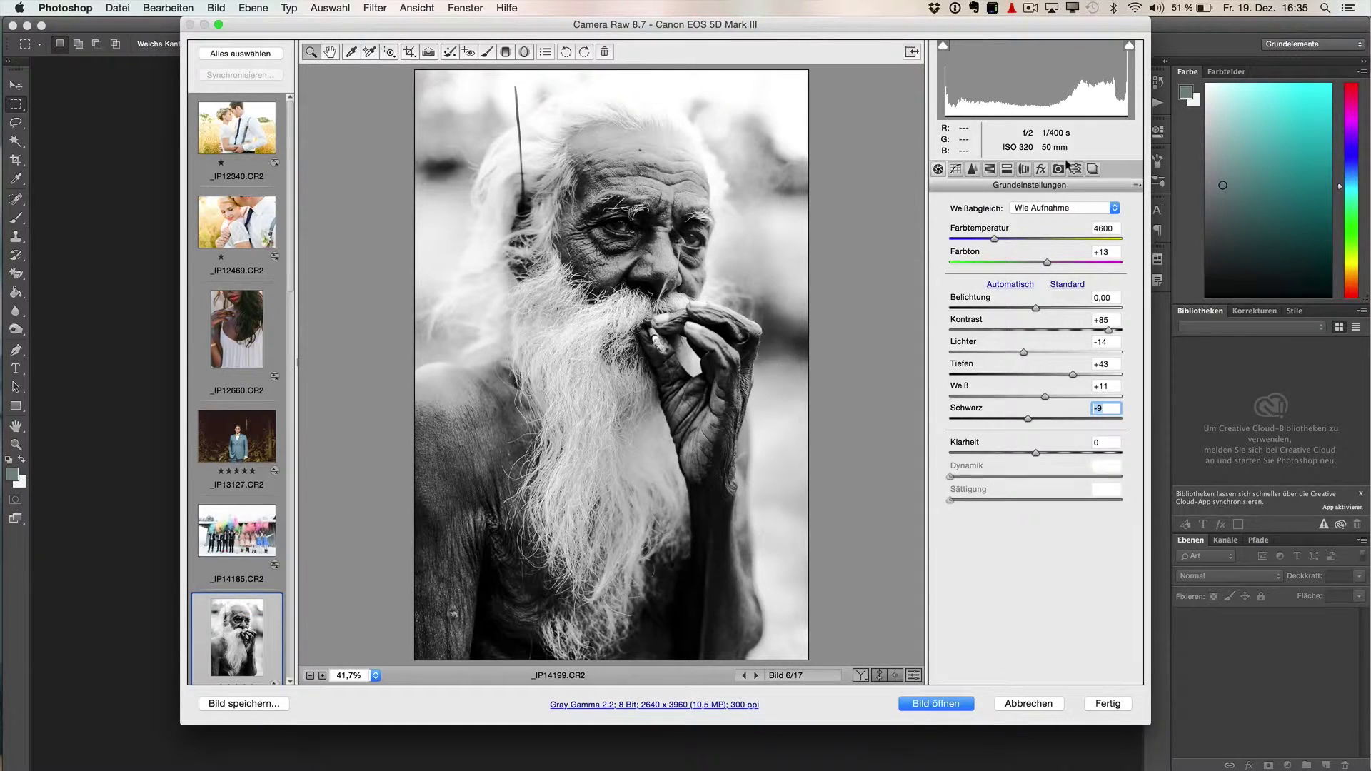
click(1073, 168)
Apply Candi_B&W_Artsy to _IP23109 and Candi_Seventies to _IP23131
scroll(214, 564, down, 10)
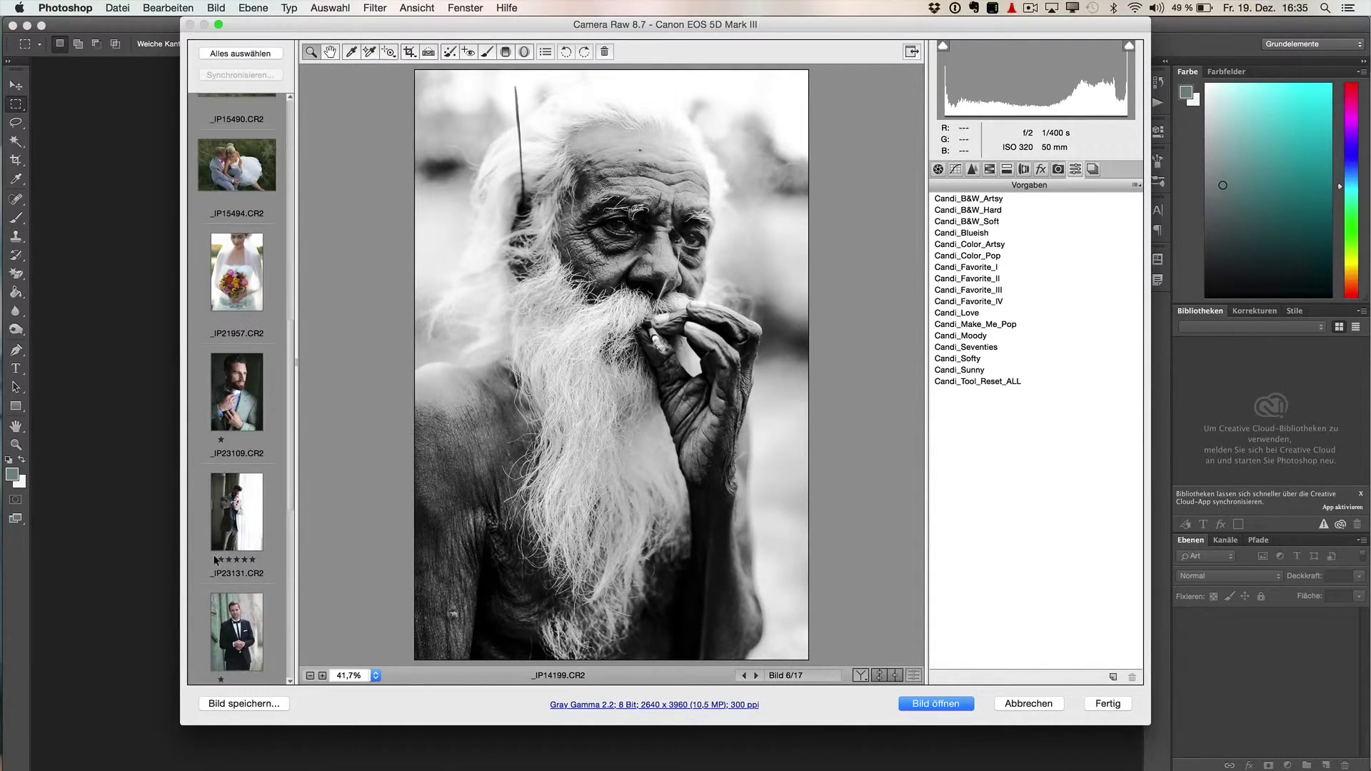
click(239, 382)
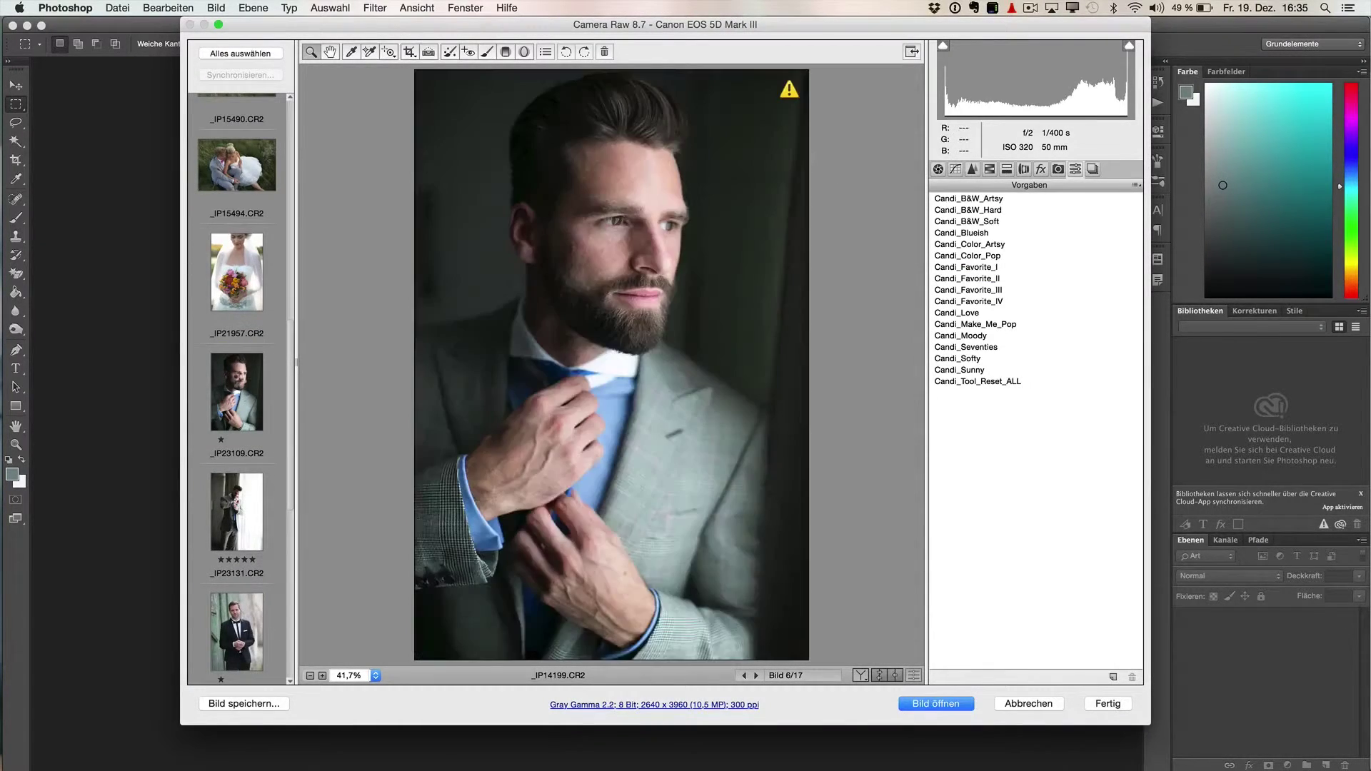
click(969, 198)
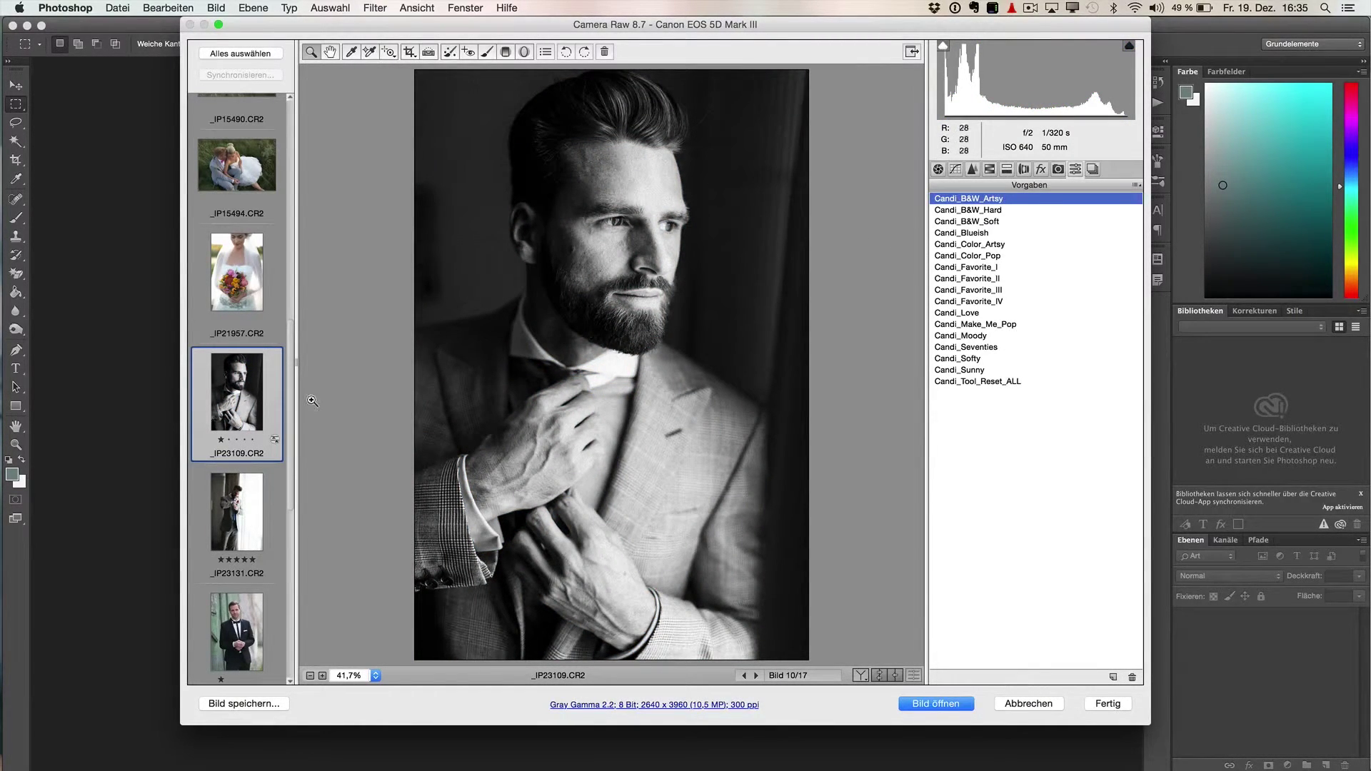
scroll(254, 532, down, 5)
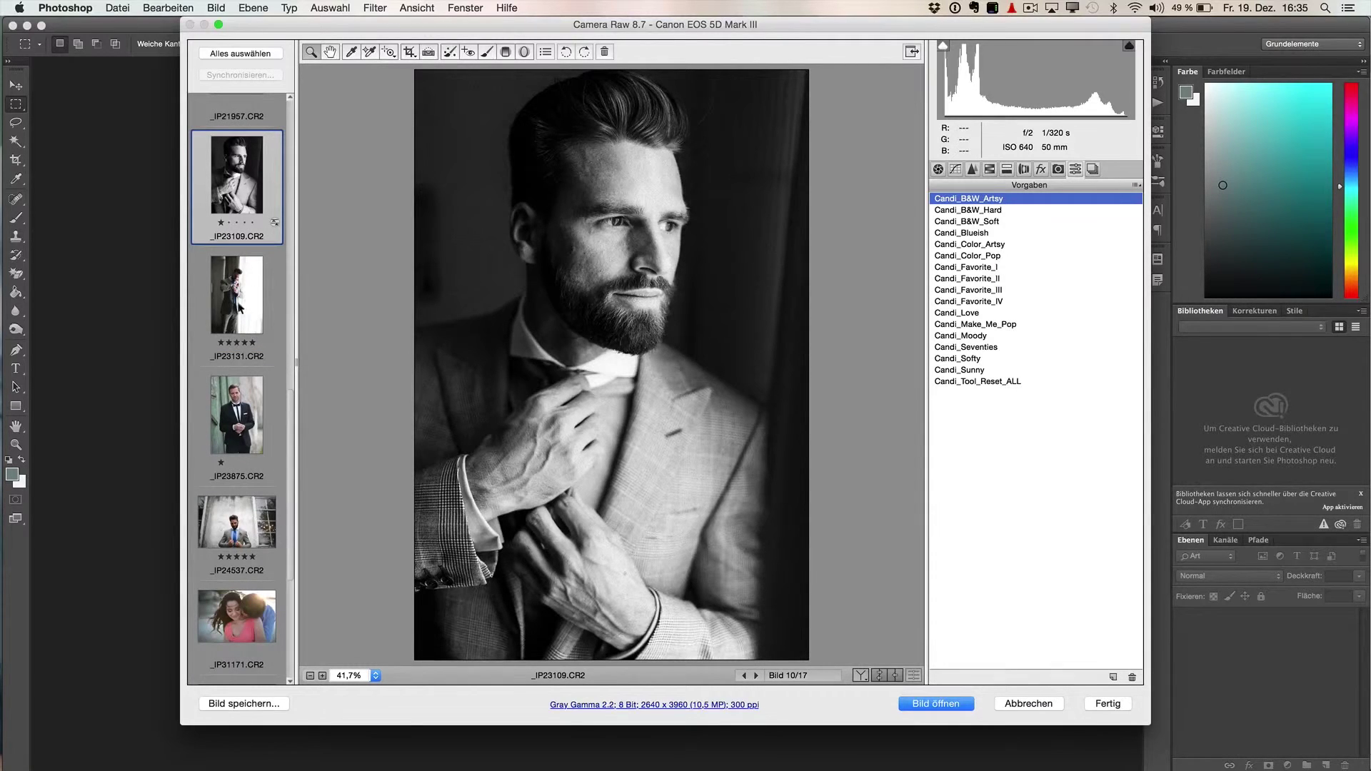
click(234, 274)
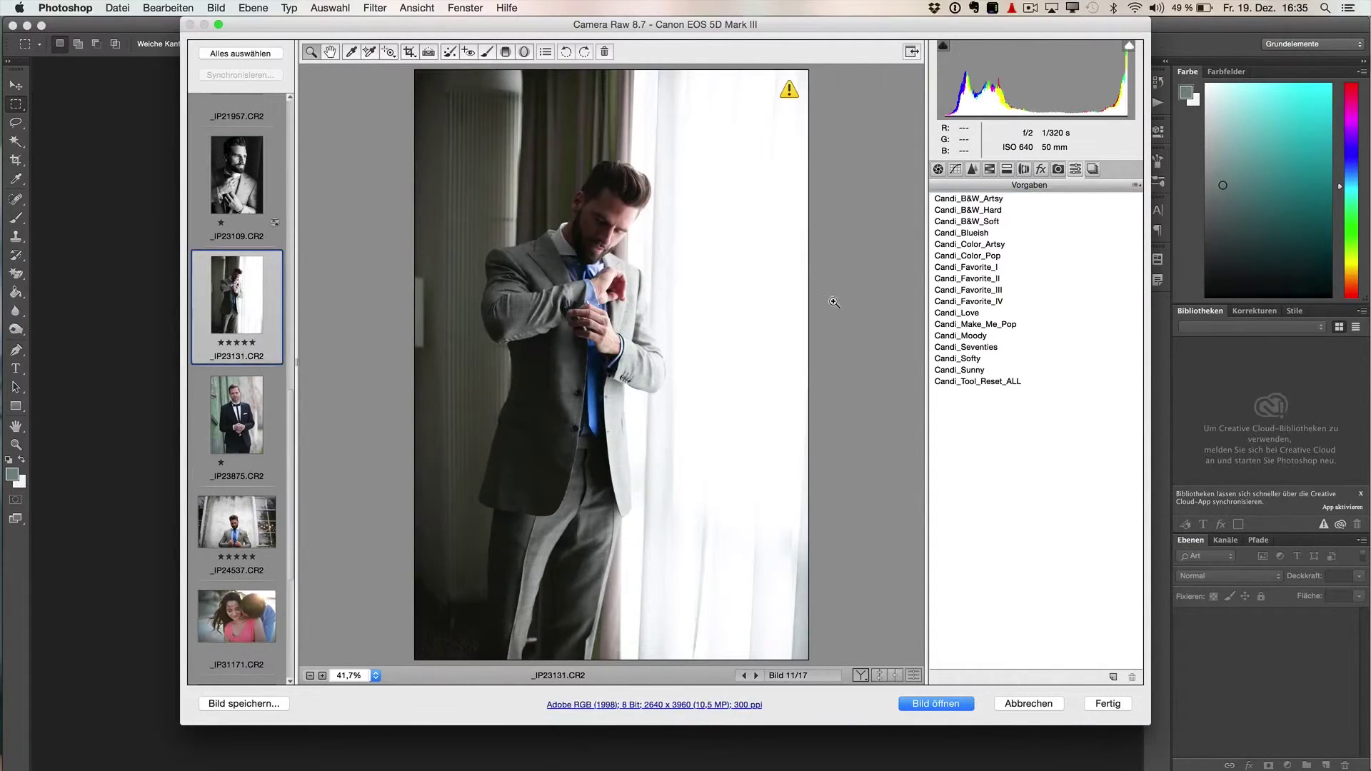
click(989, 348)
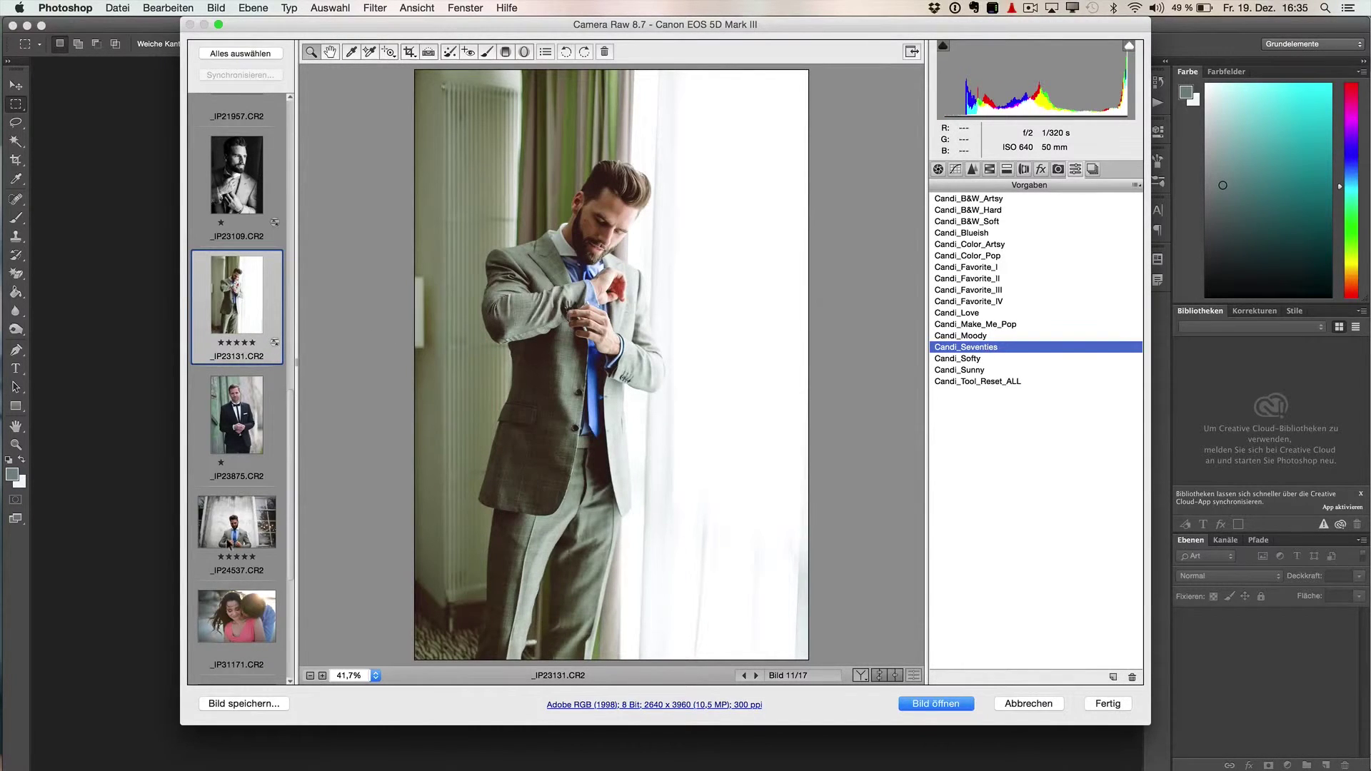
Apply Candi_Moody to _IP31171, Candi_B&W_Hard to _IP38080, and Candi_Love to _IP38088
scroll(219, 543, down, 7)
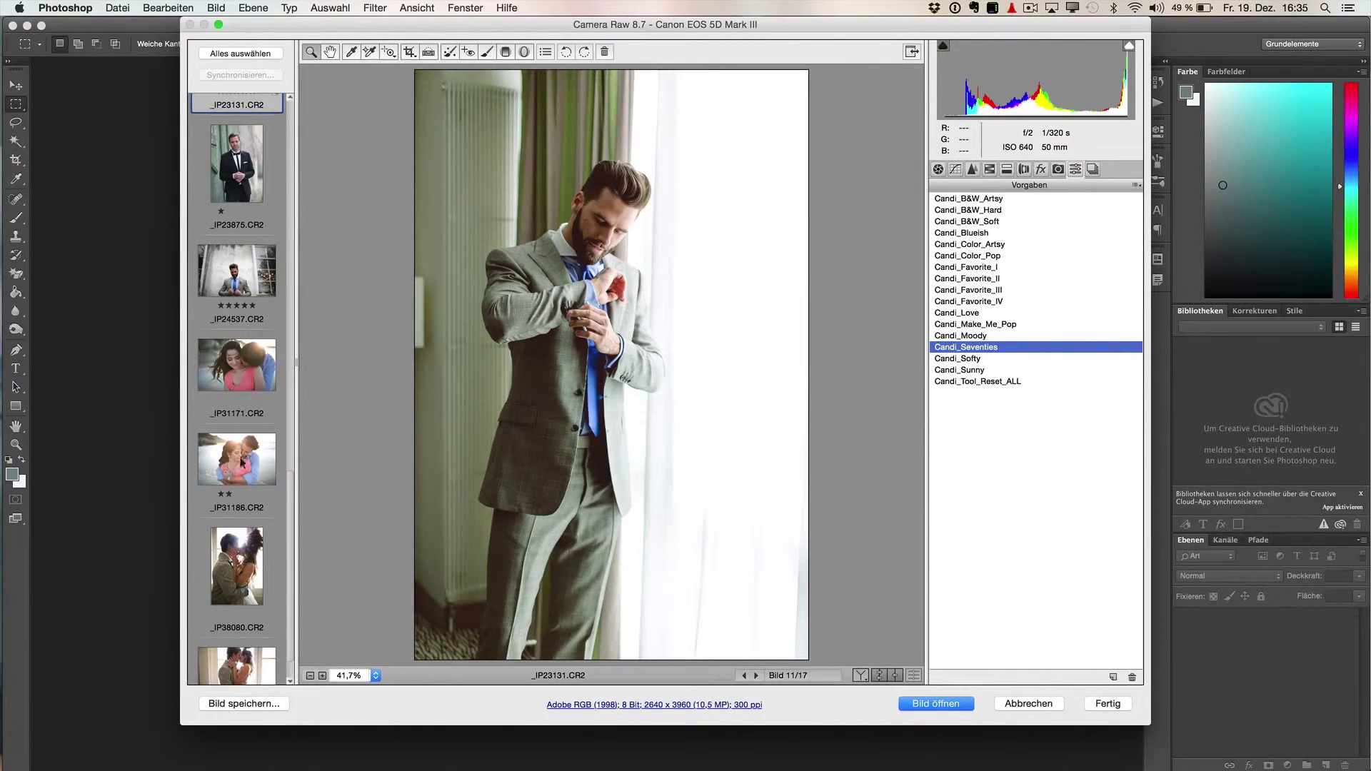
click(237, 365)
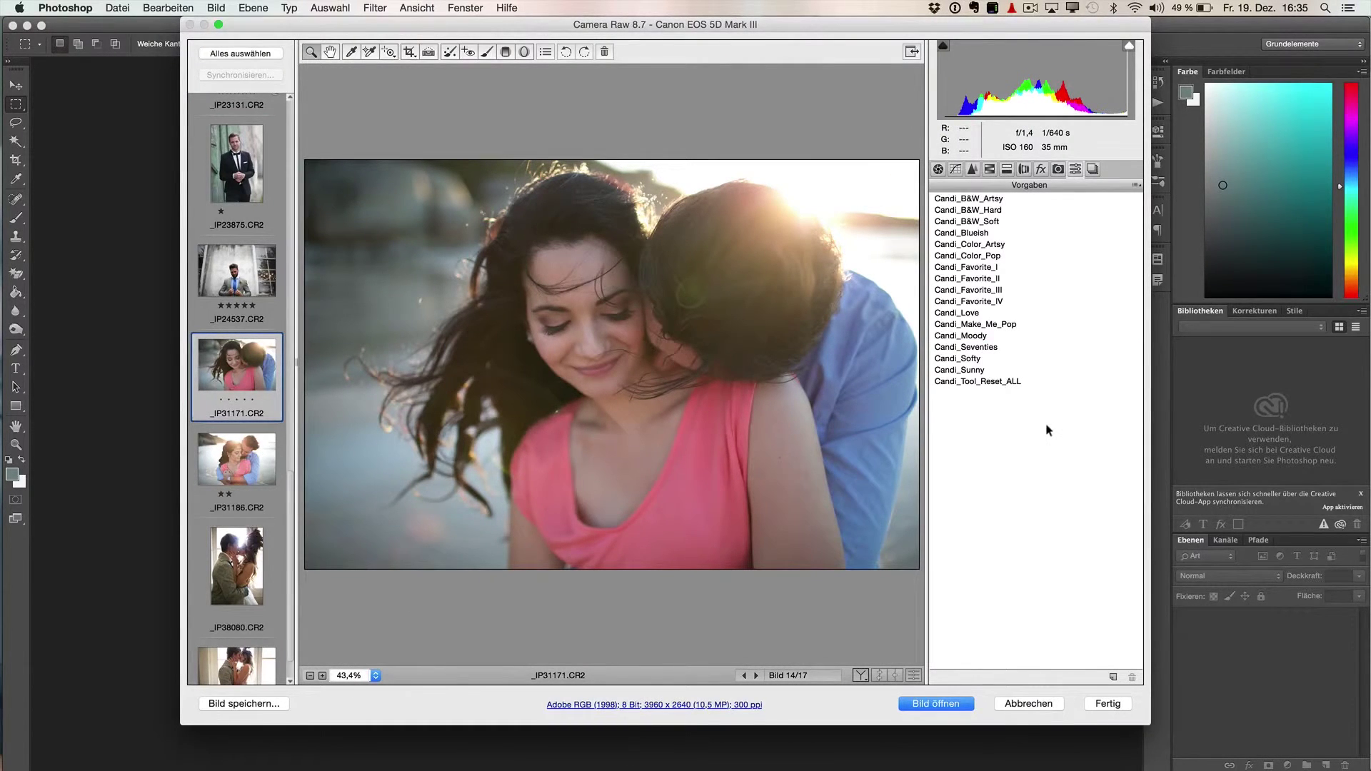
click(974, 337)
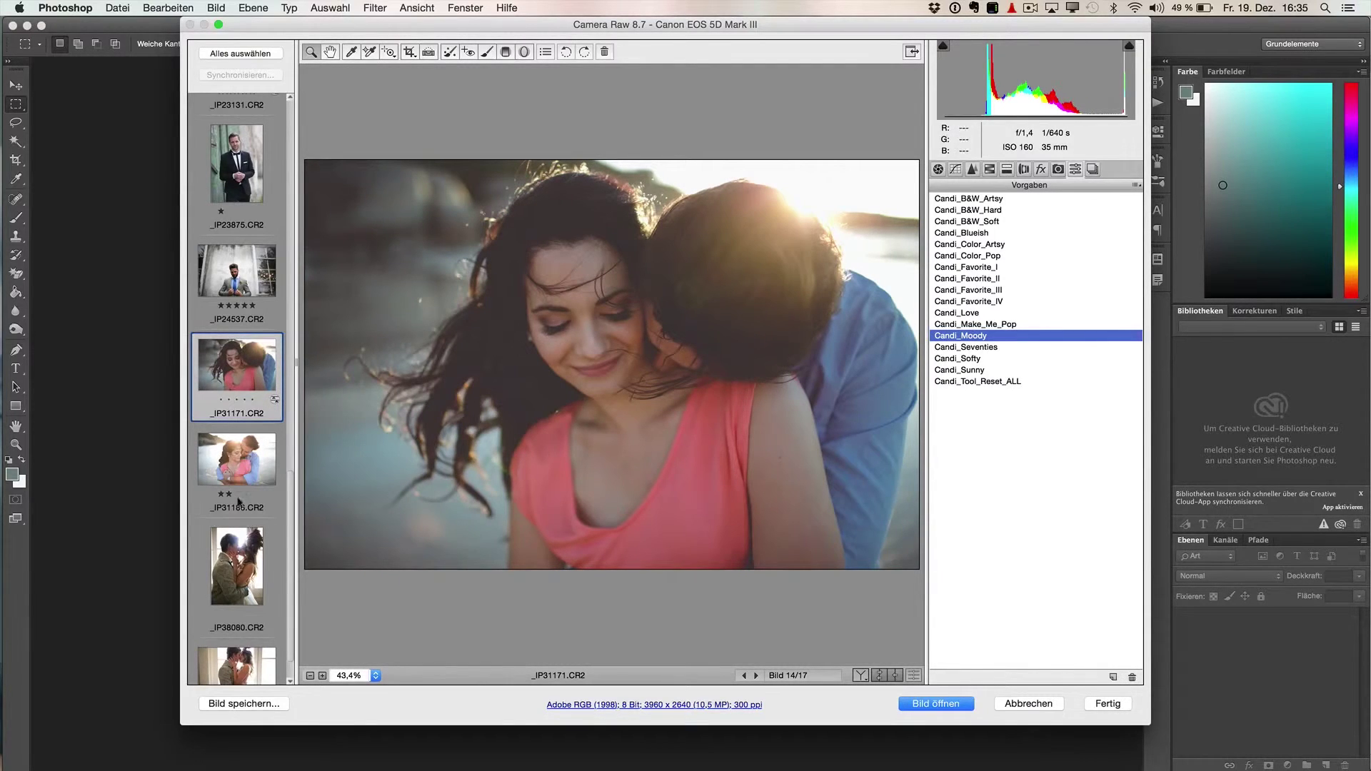
click(238, 566)
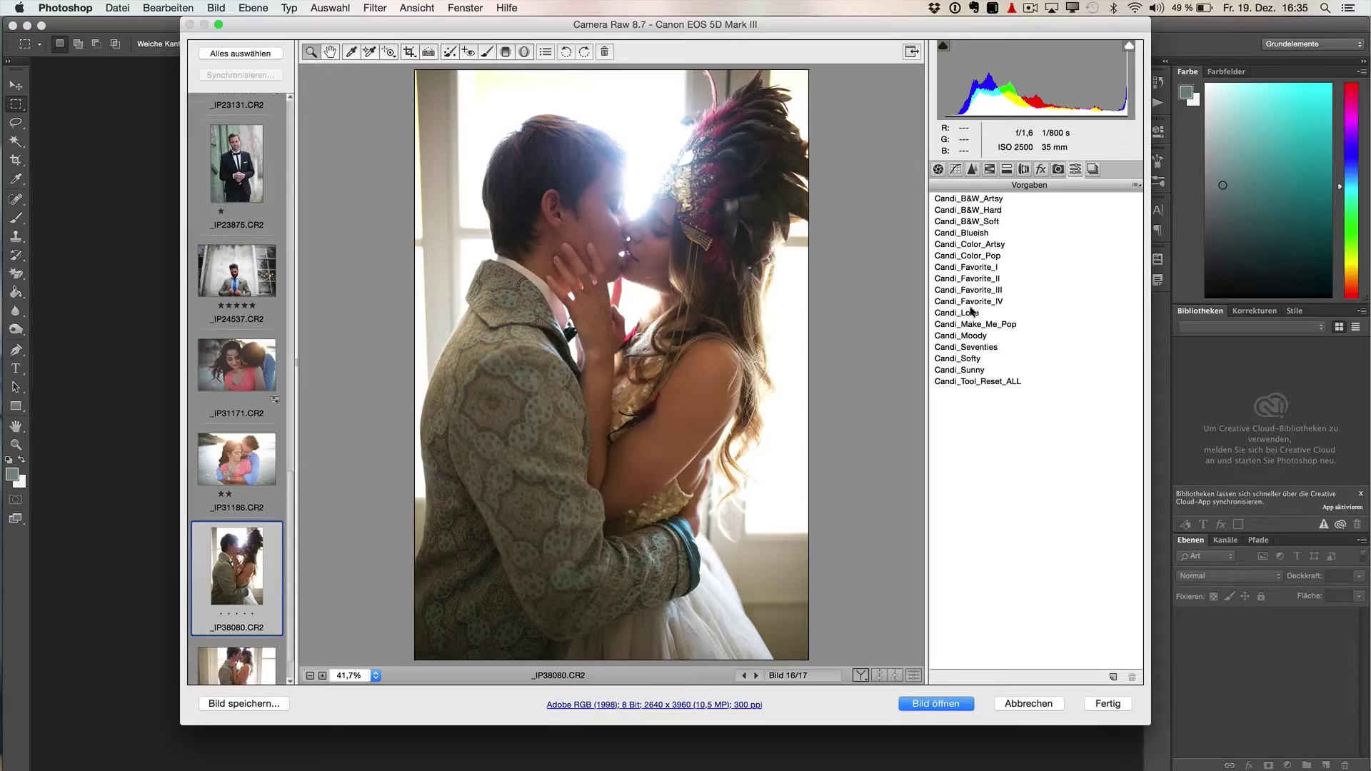
click(976, 209)
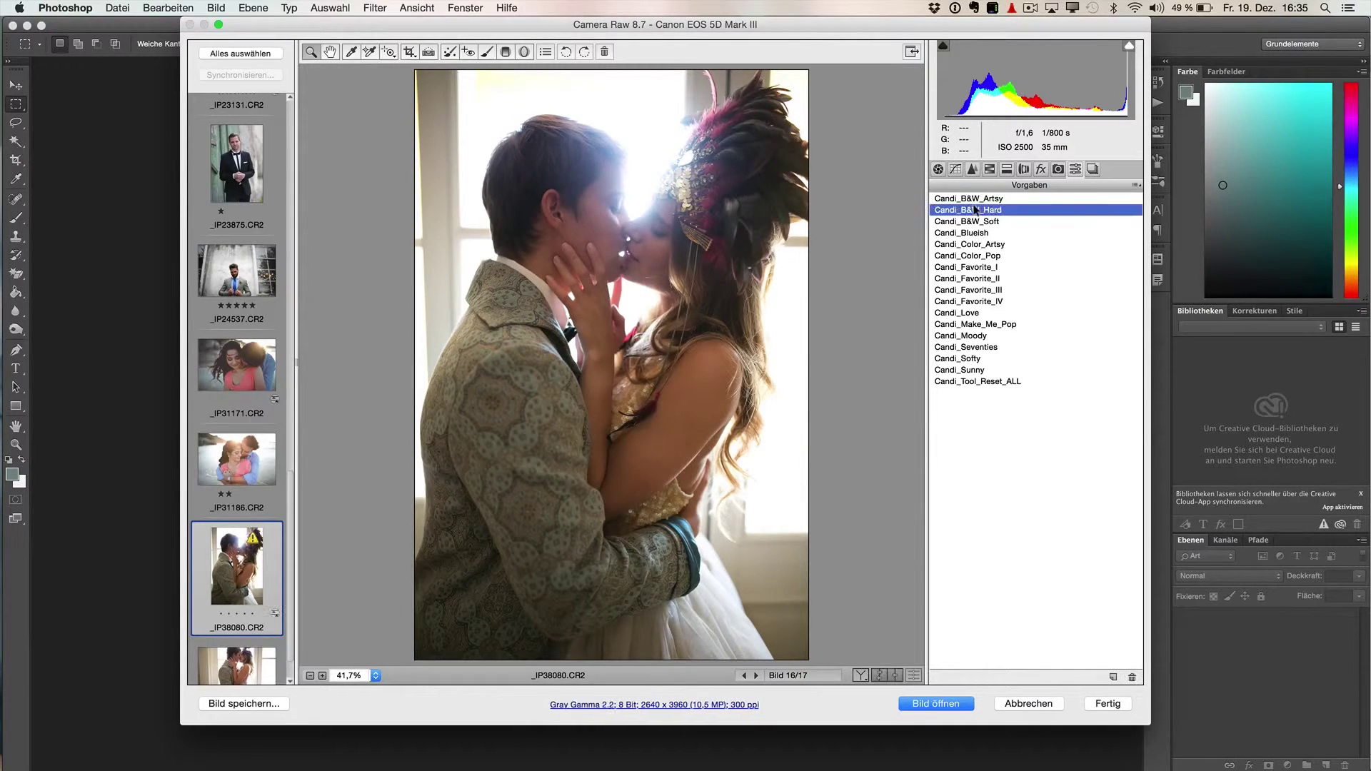
scroll(225, 571, down, 2)
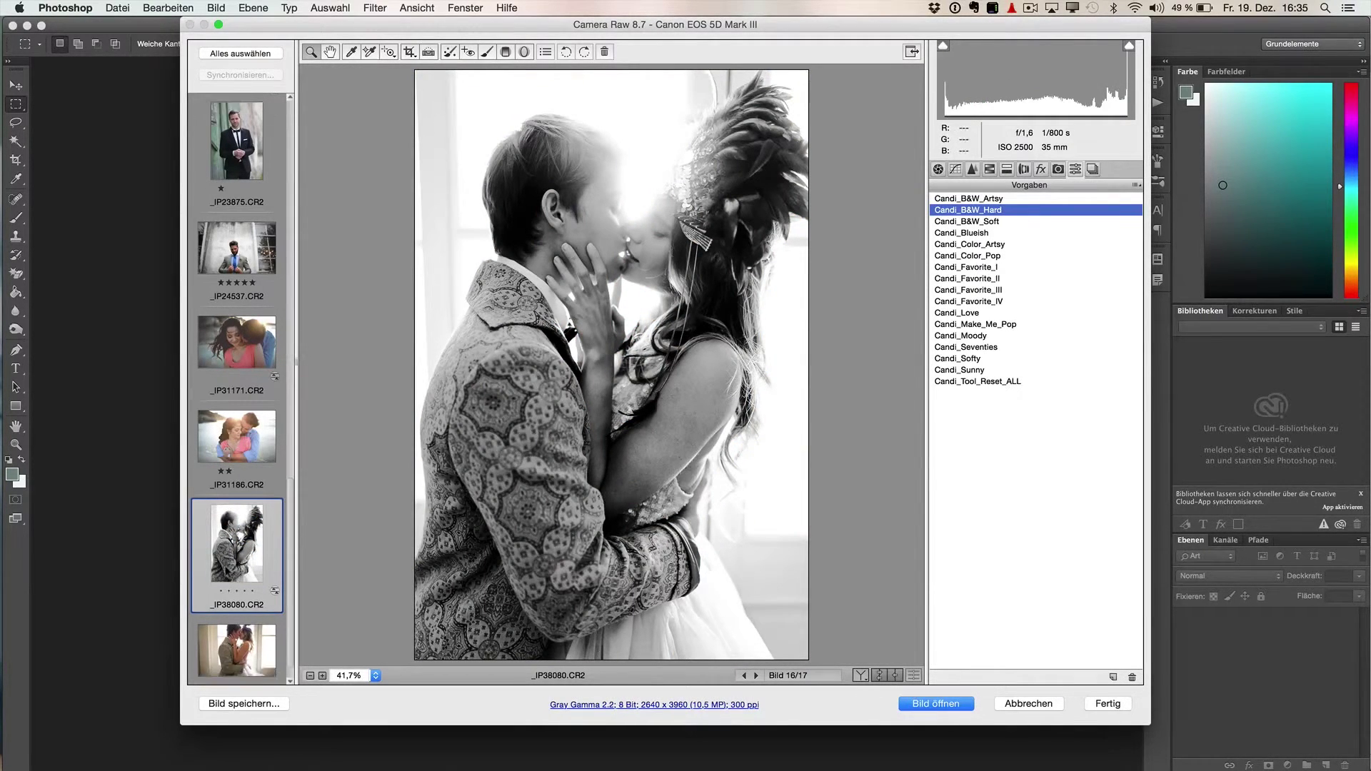
click(230, 614)
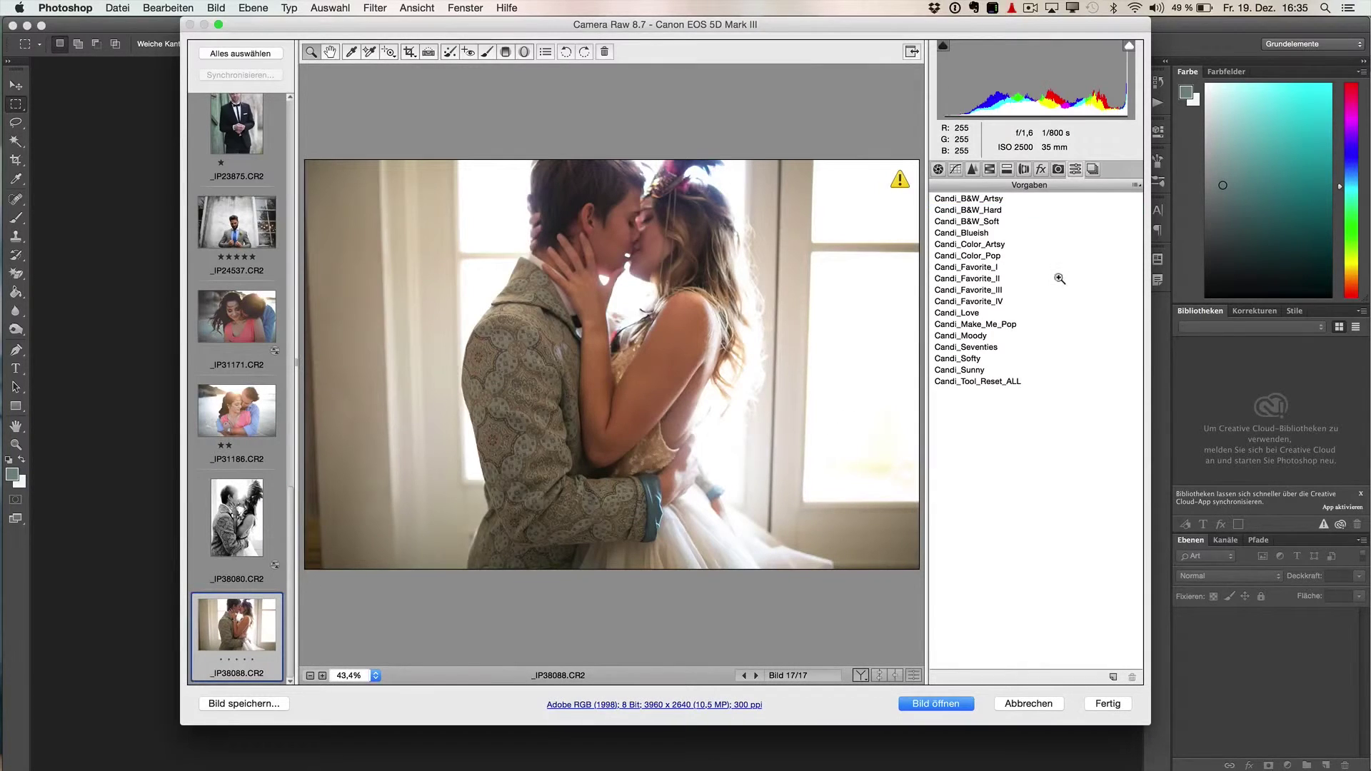
click(970, 312)
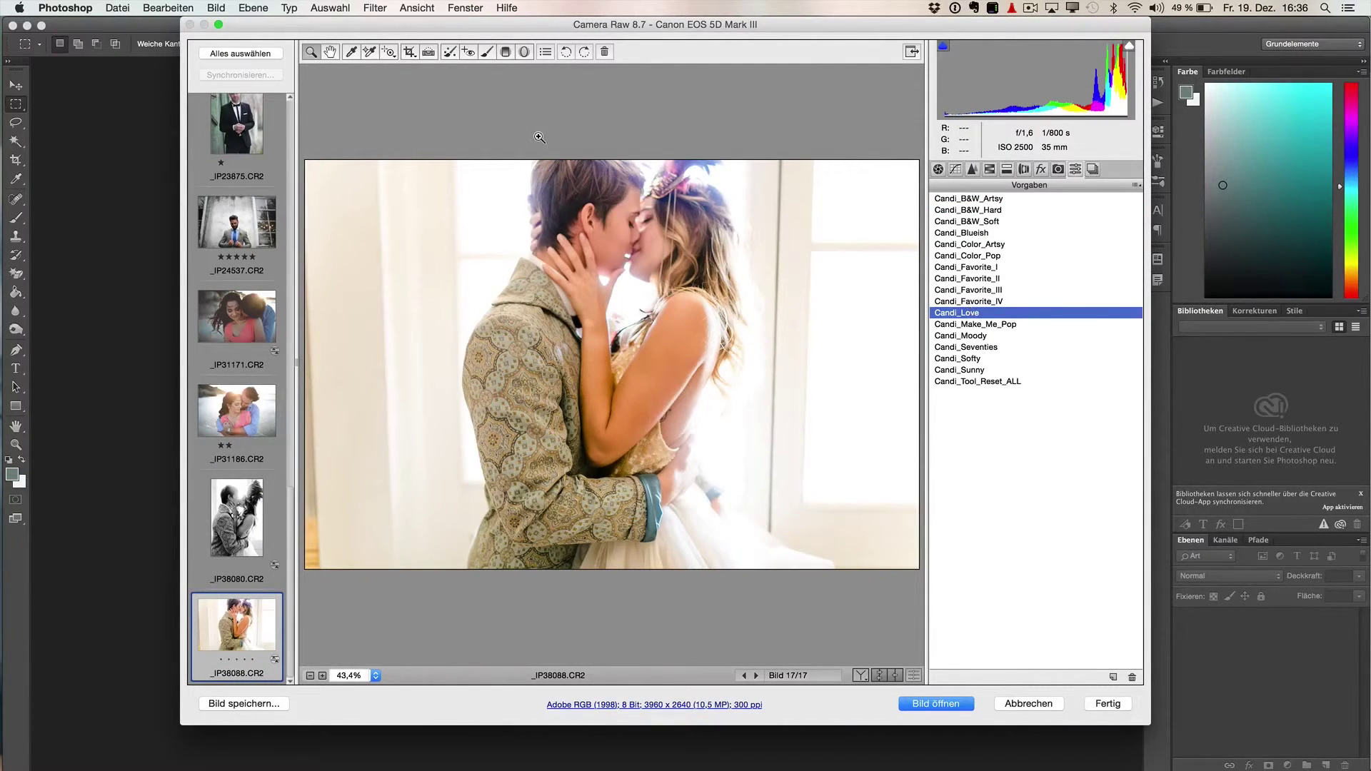
Crop _IP38088.CR2 to 3827 × 2551 and open it in Photoshop
click(408, 51)
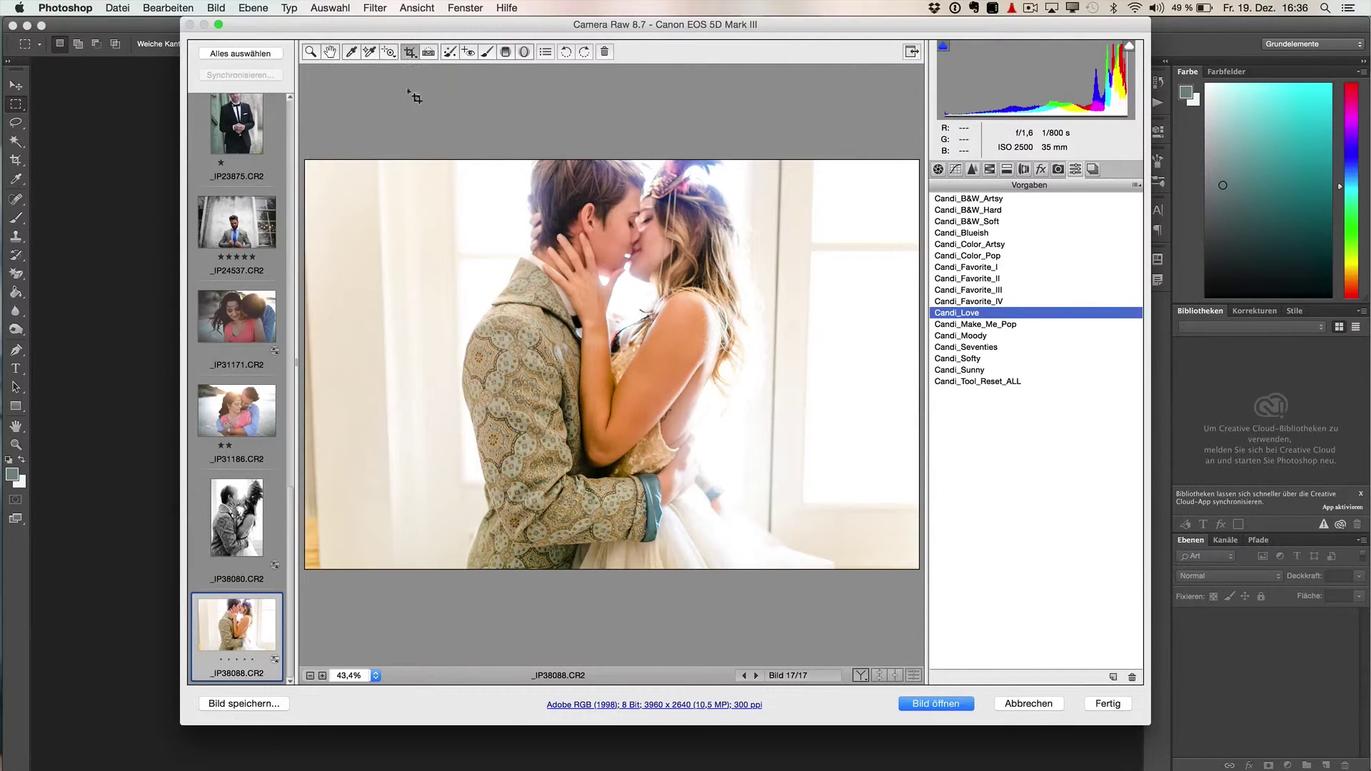
drag(305, 161, 957, 587)
mouse_move(302, 157)
mouse_down()
mouse_move(323, 163)
mouse_move(324, 148)
mouse_up()
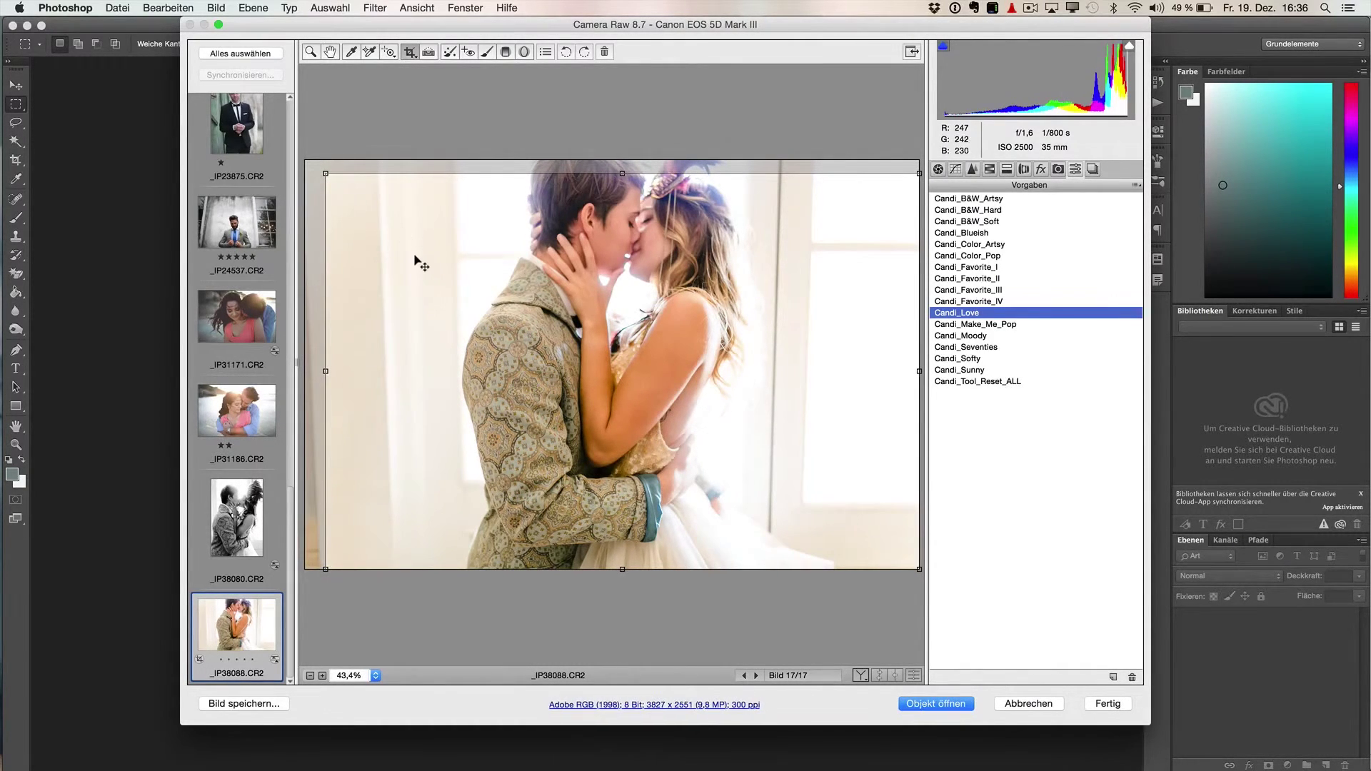
drag(414, 260, 414, 246)
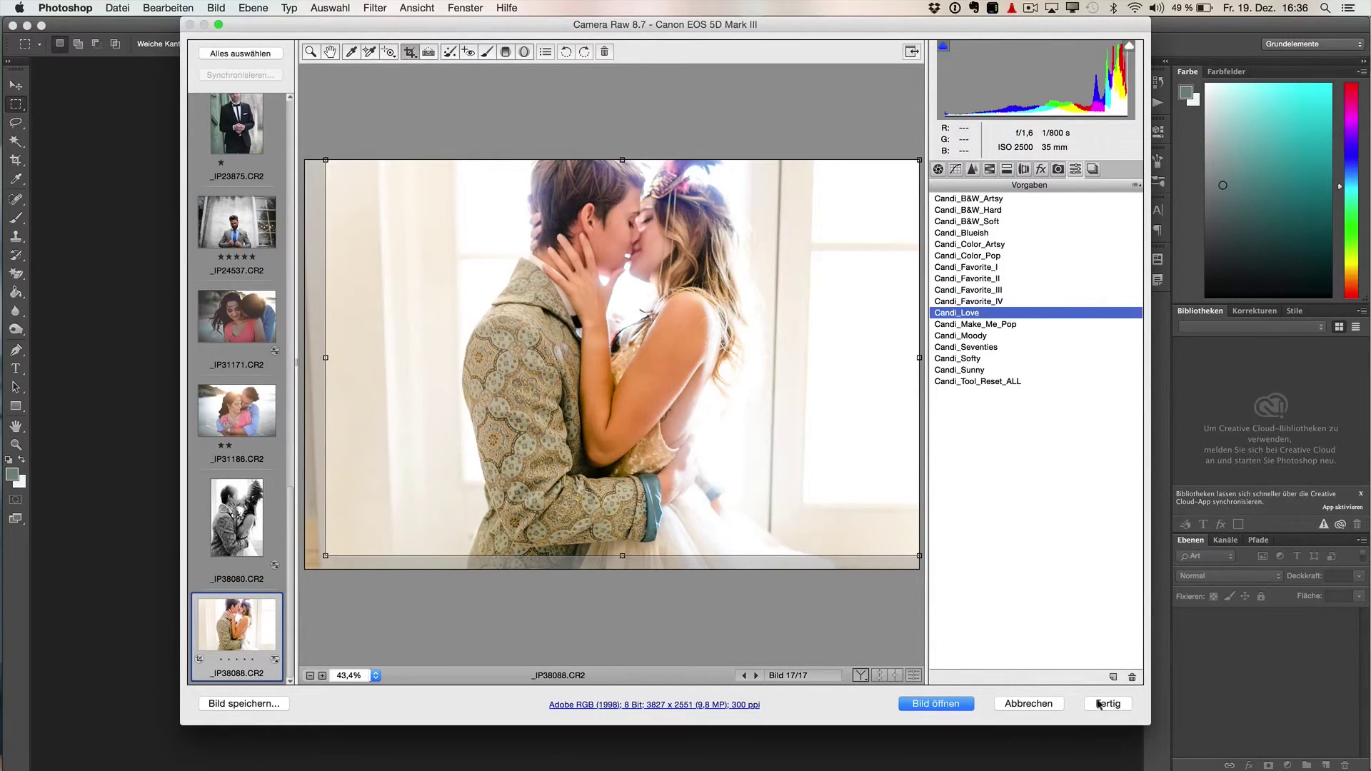
click(946, 697)
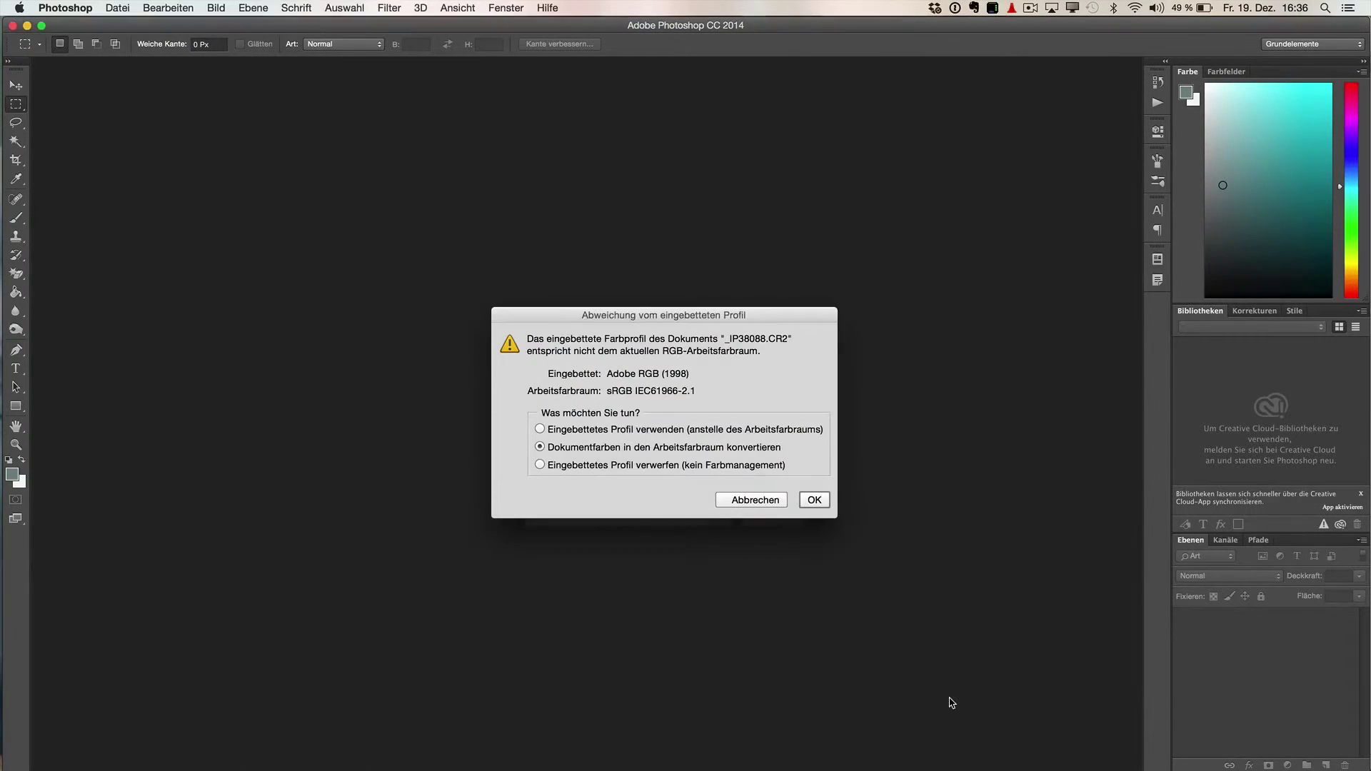
Open the photo keeping its embedded Adobe RGB profile, then switch to Lightroom
click(809, 498)
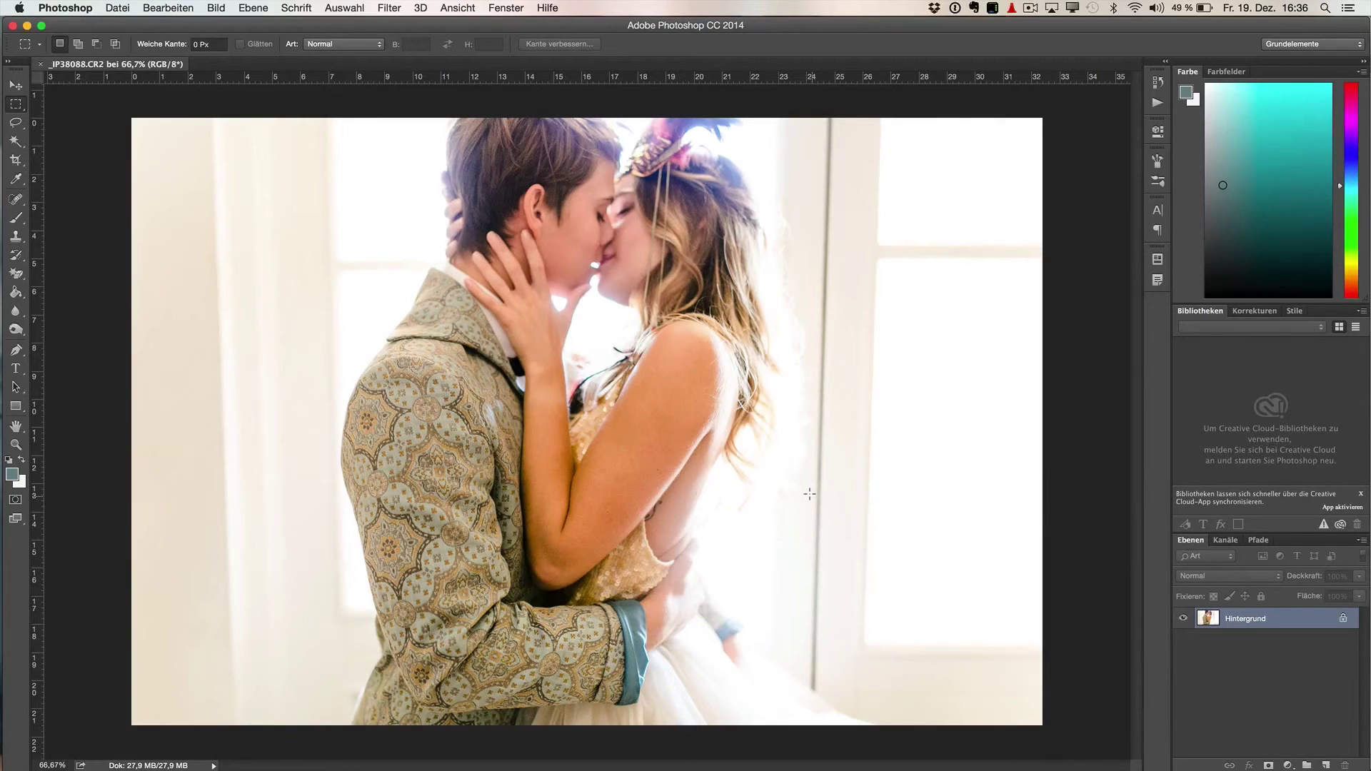
key(super+Tab)
key(super+Tab)
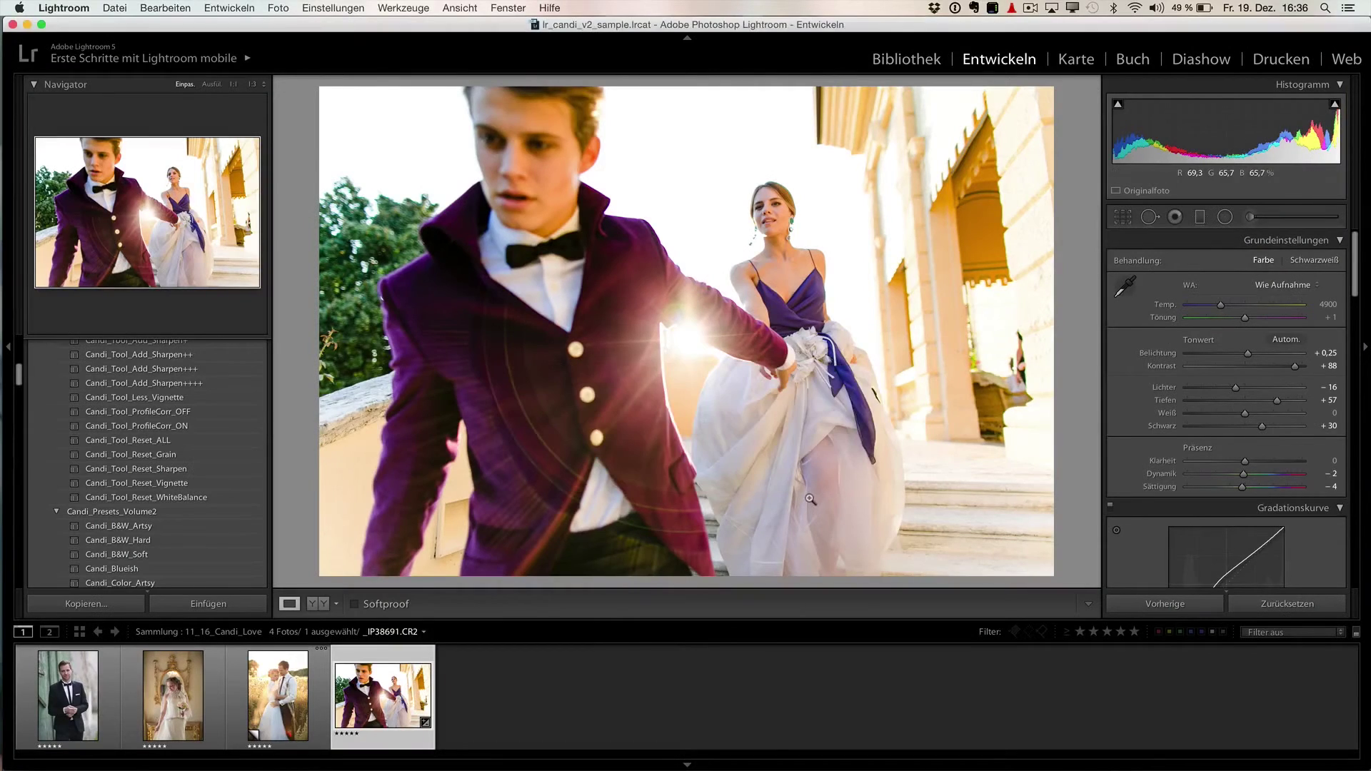